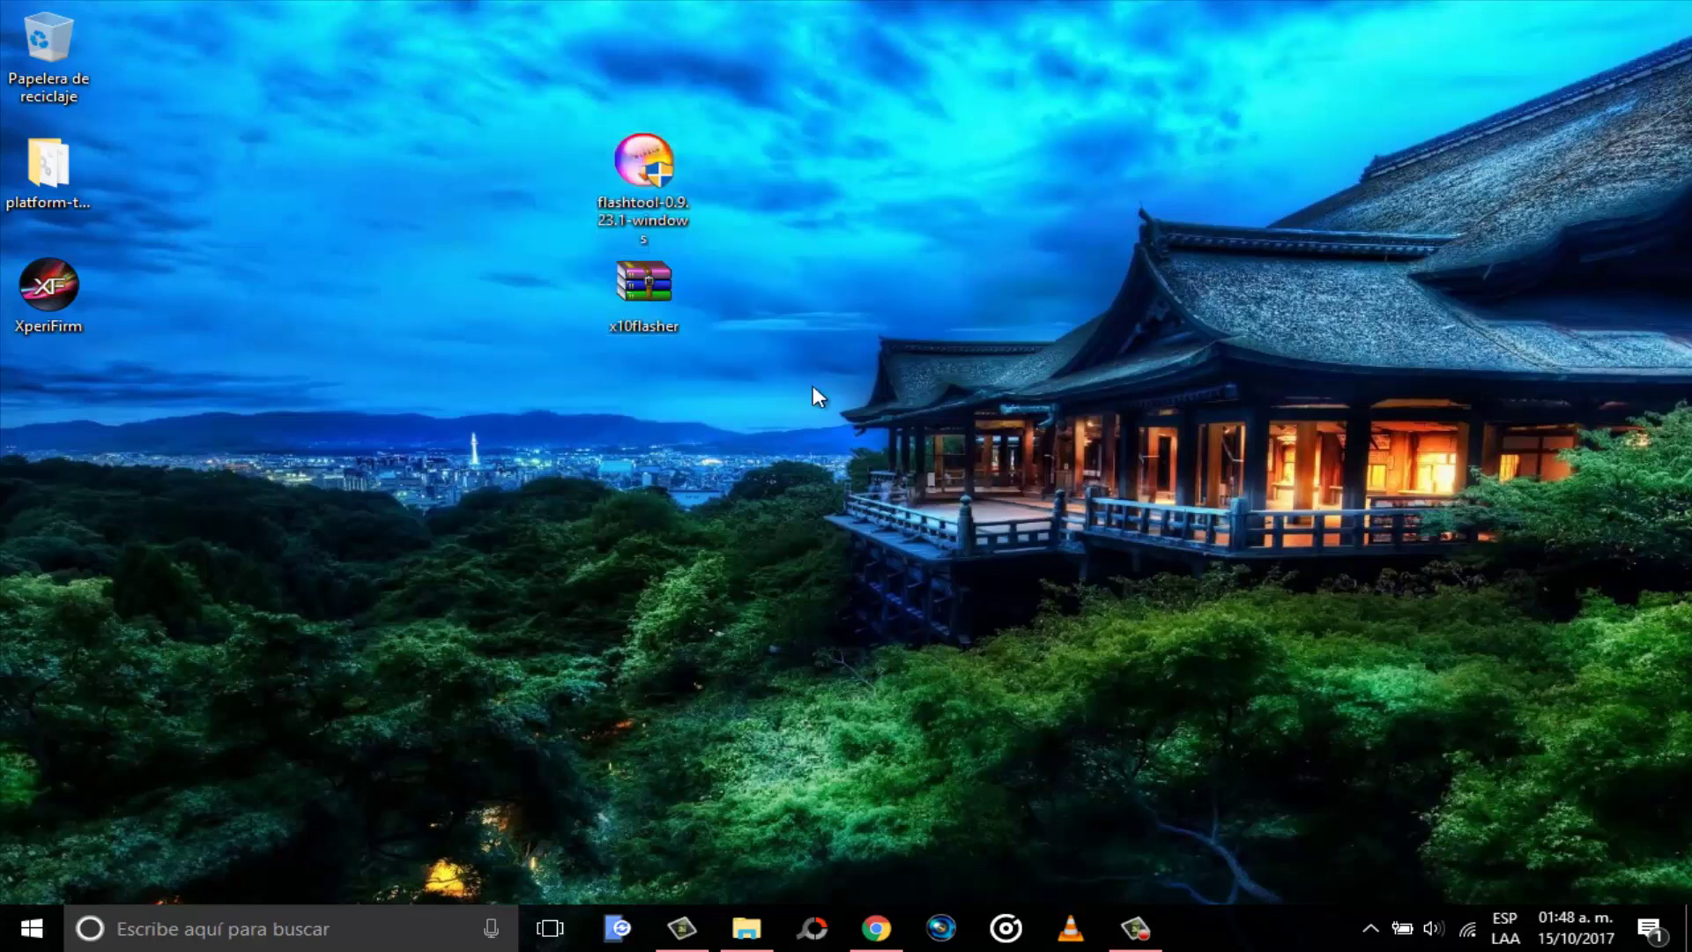
Run the Flashtool installer from the desktop through to its Start Menu folder choice, and quit without installing.
right_click(654, 194)
click(686, 247)
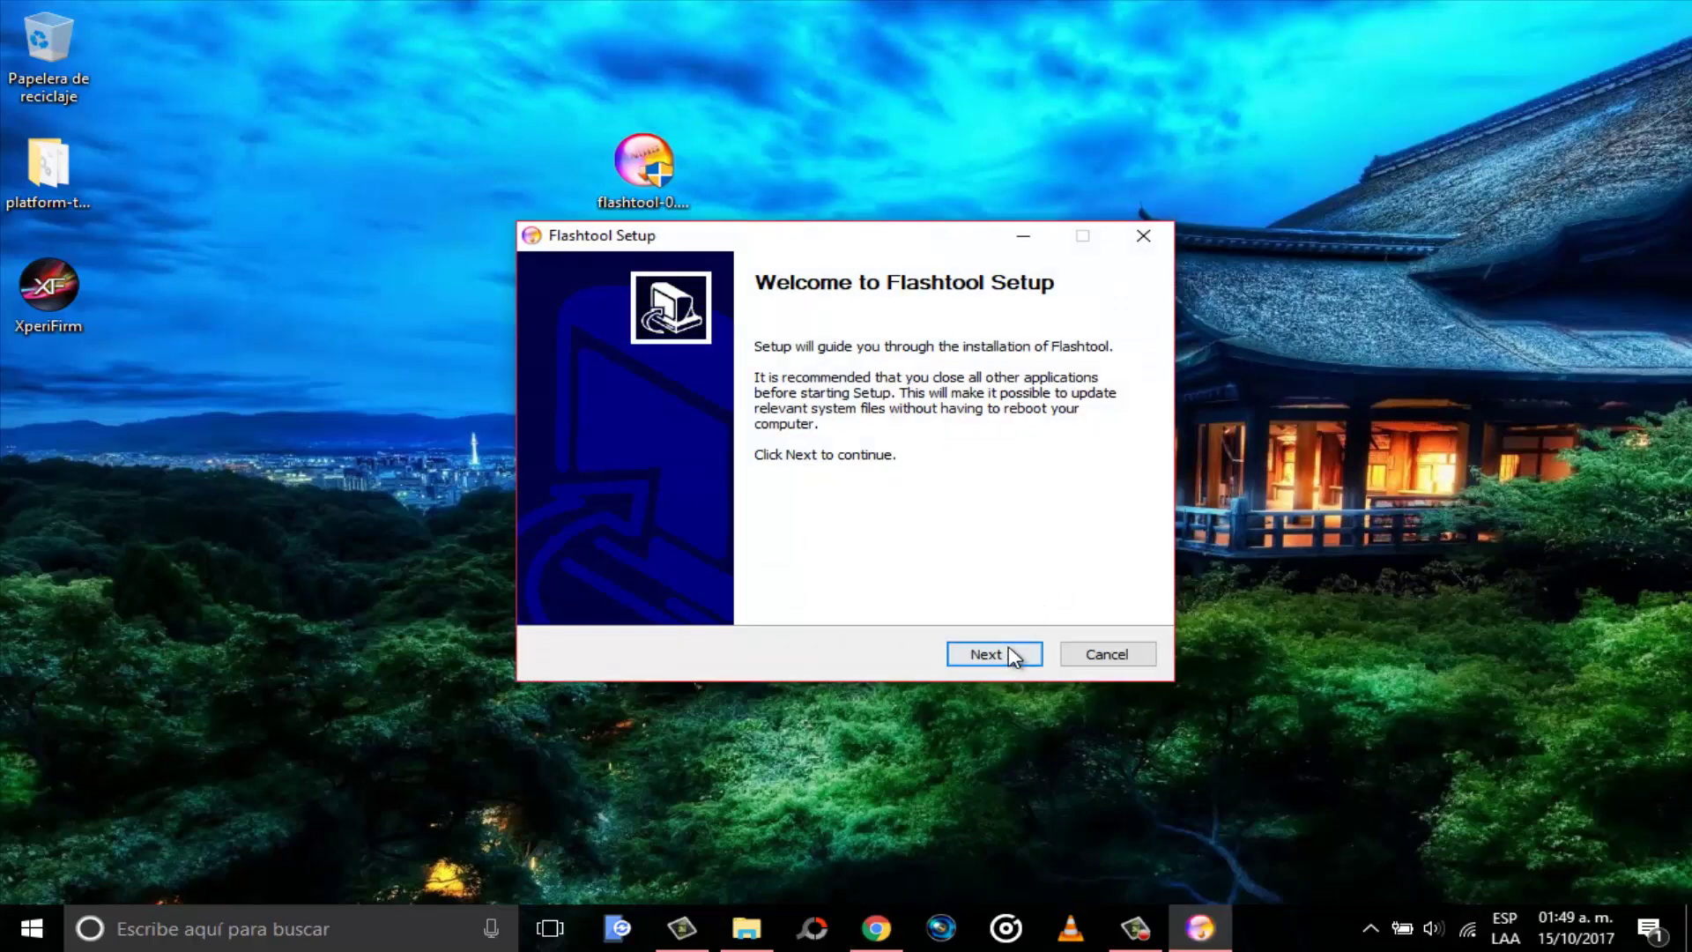
click(1008, 654)
click(1005, 657)
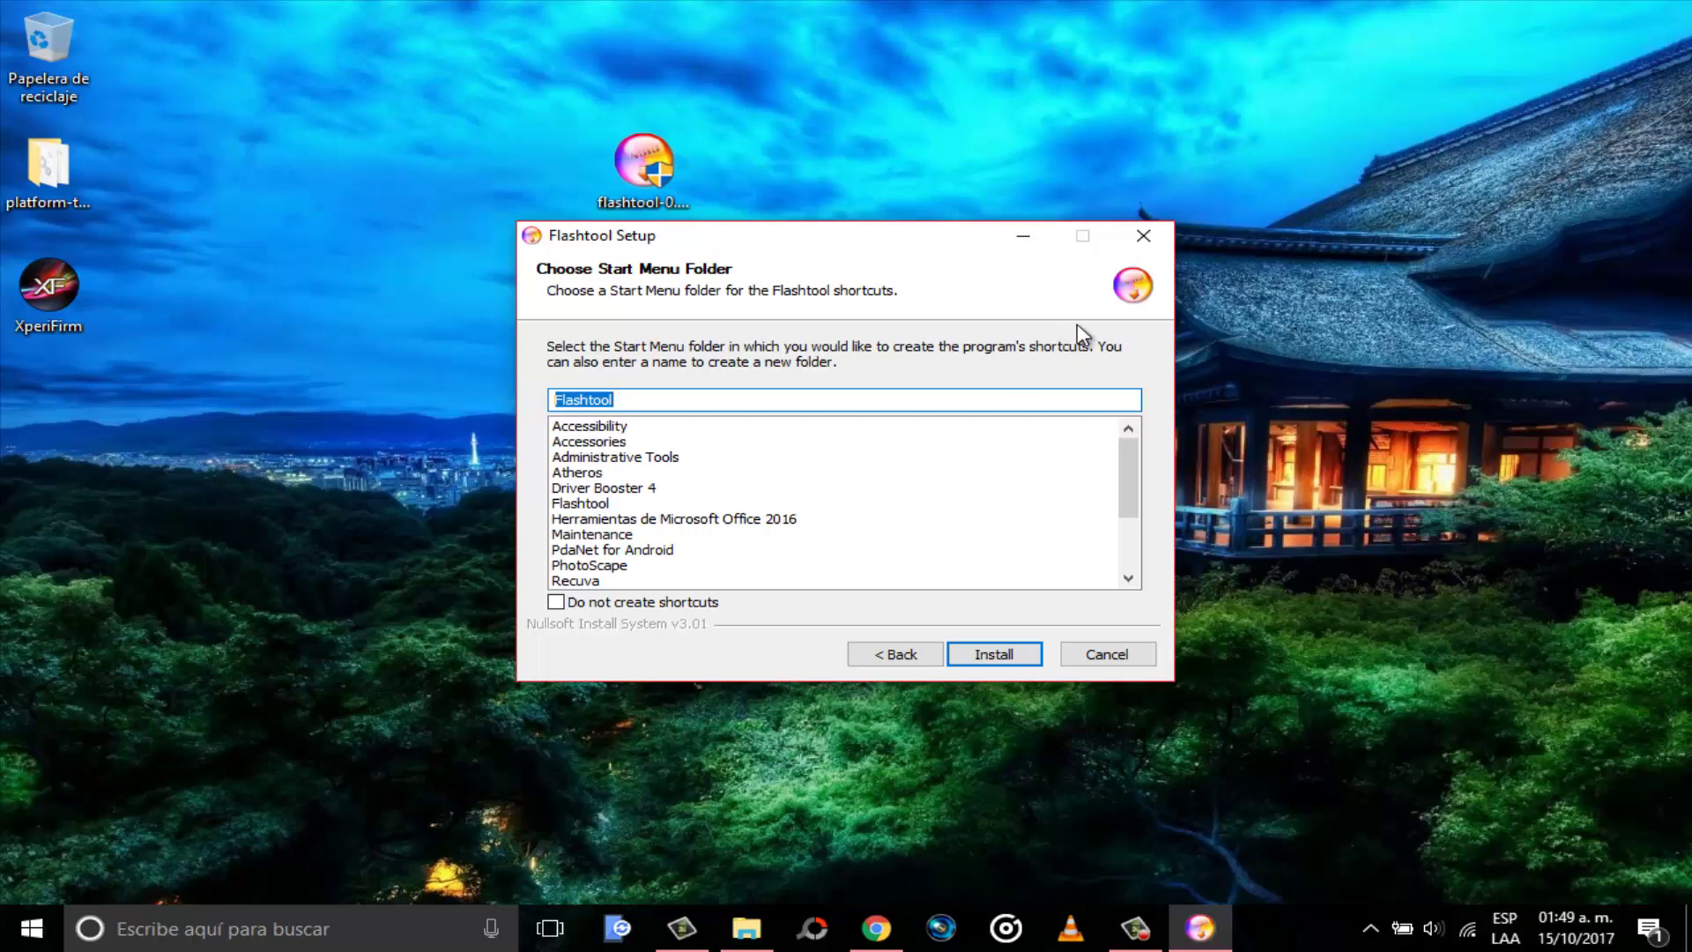
click(1140, 238)
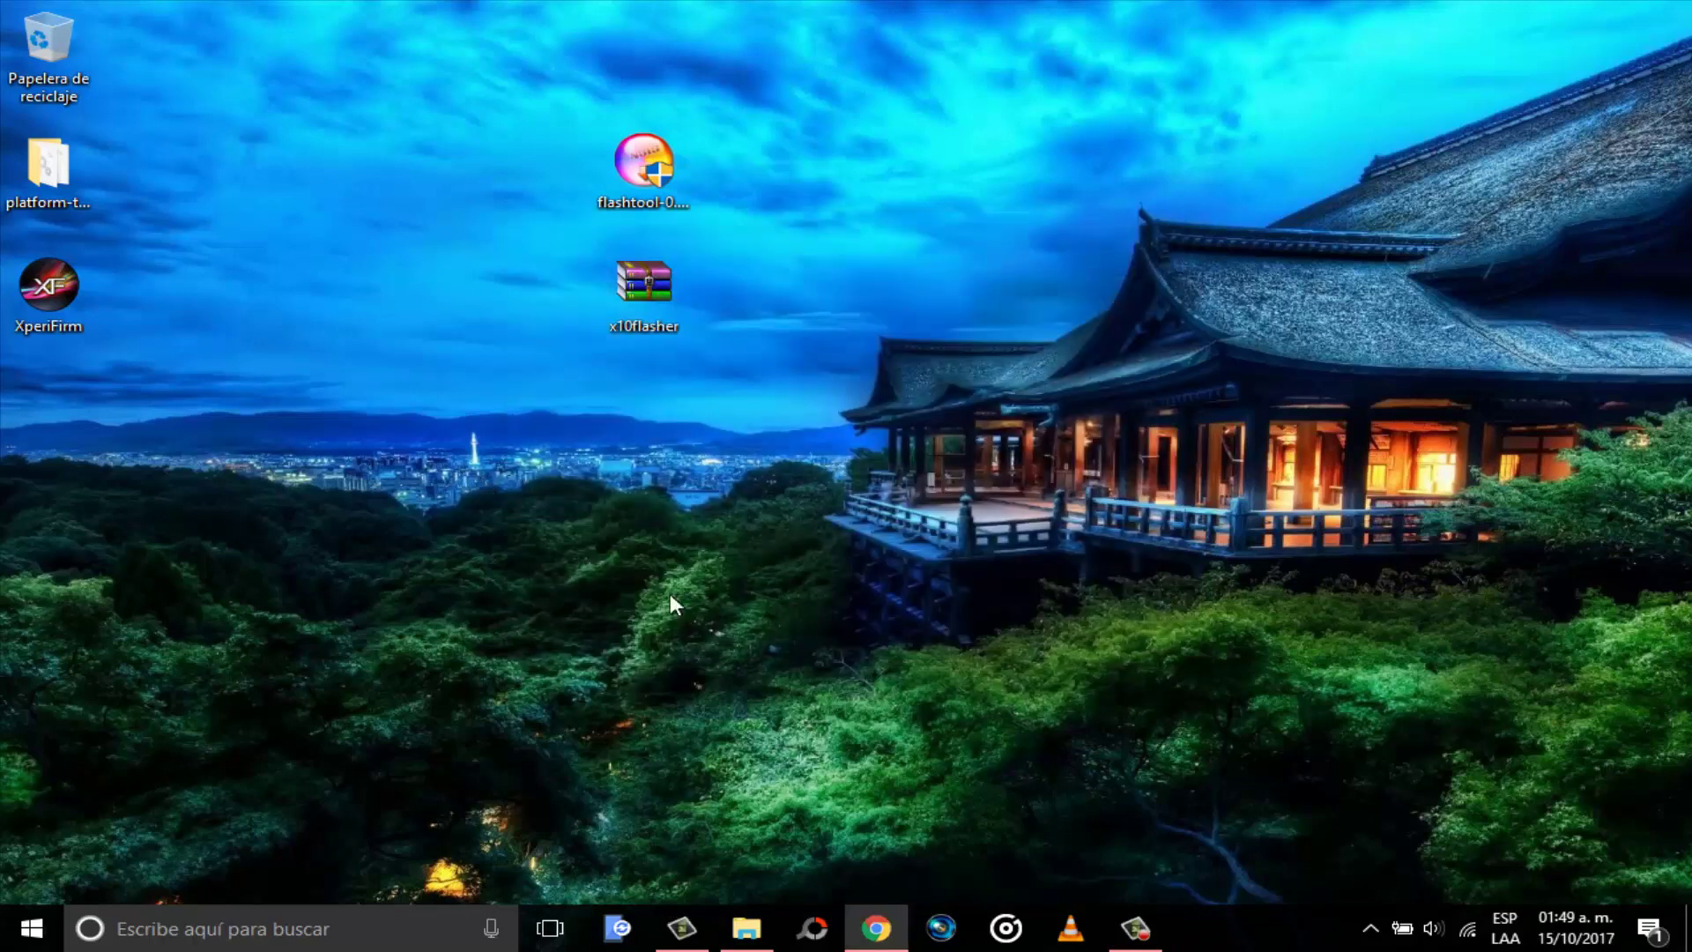
Copy the x10flasher archive on the desktop.
click(661, 314)
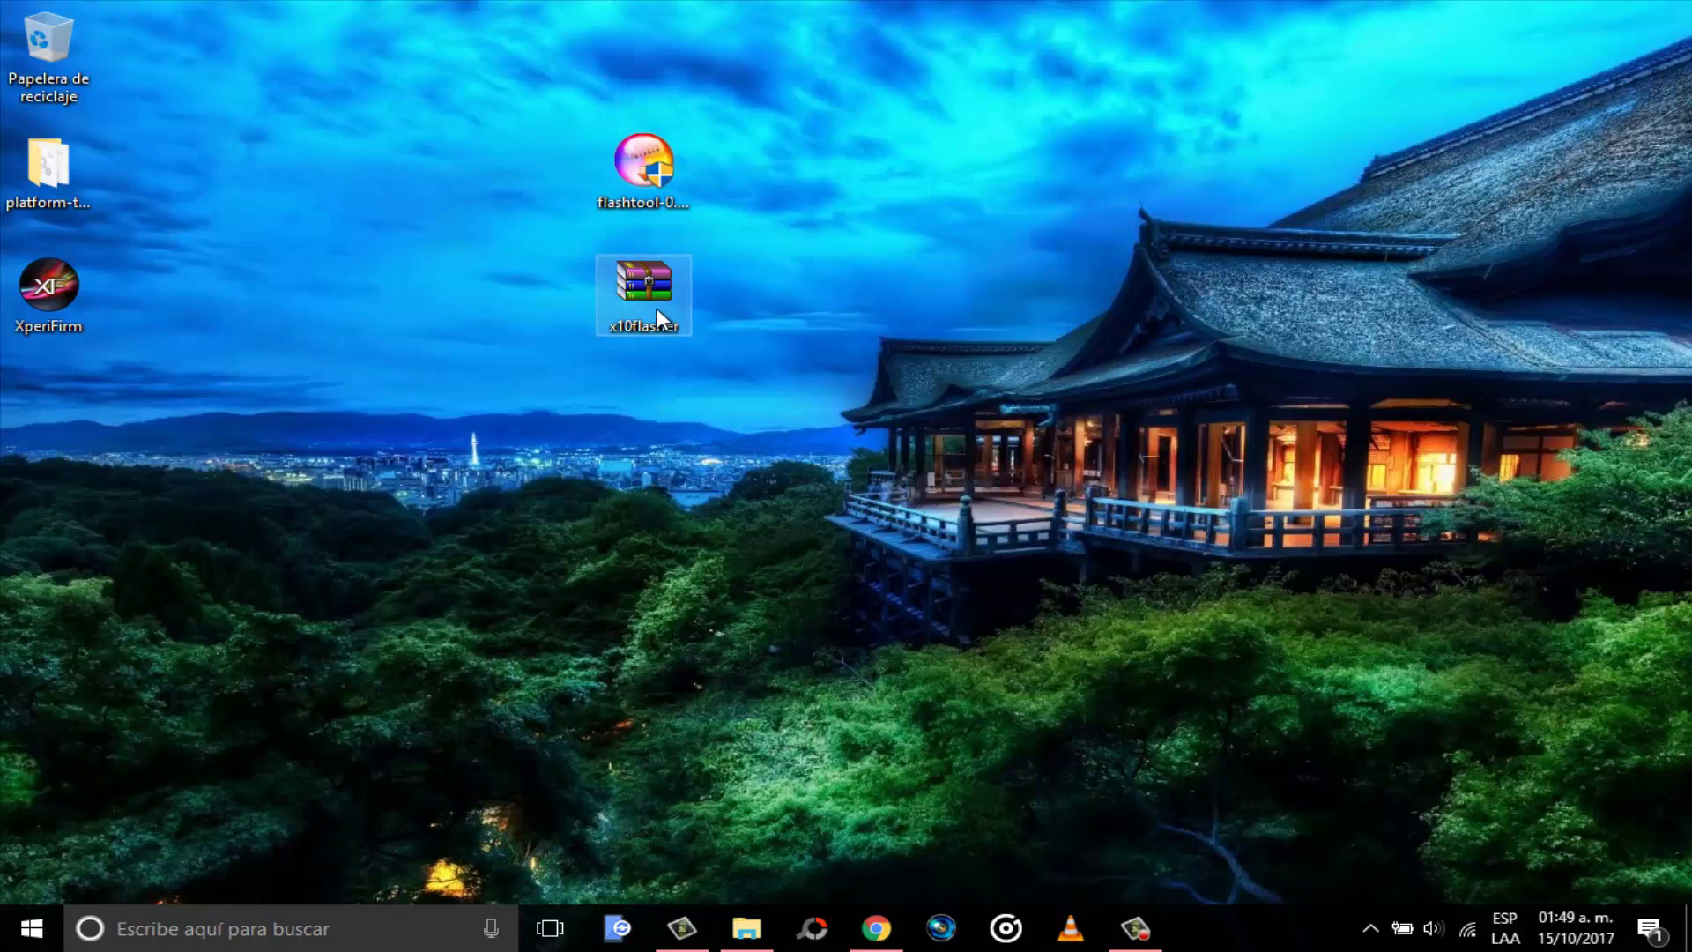
right_click(658, 309)
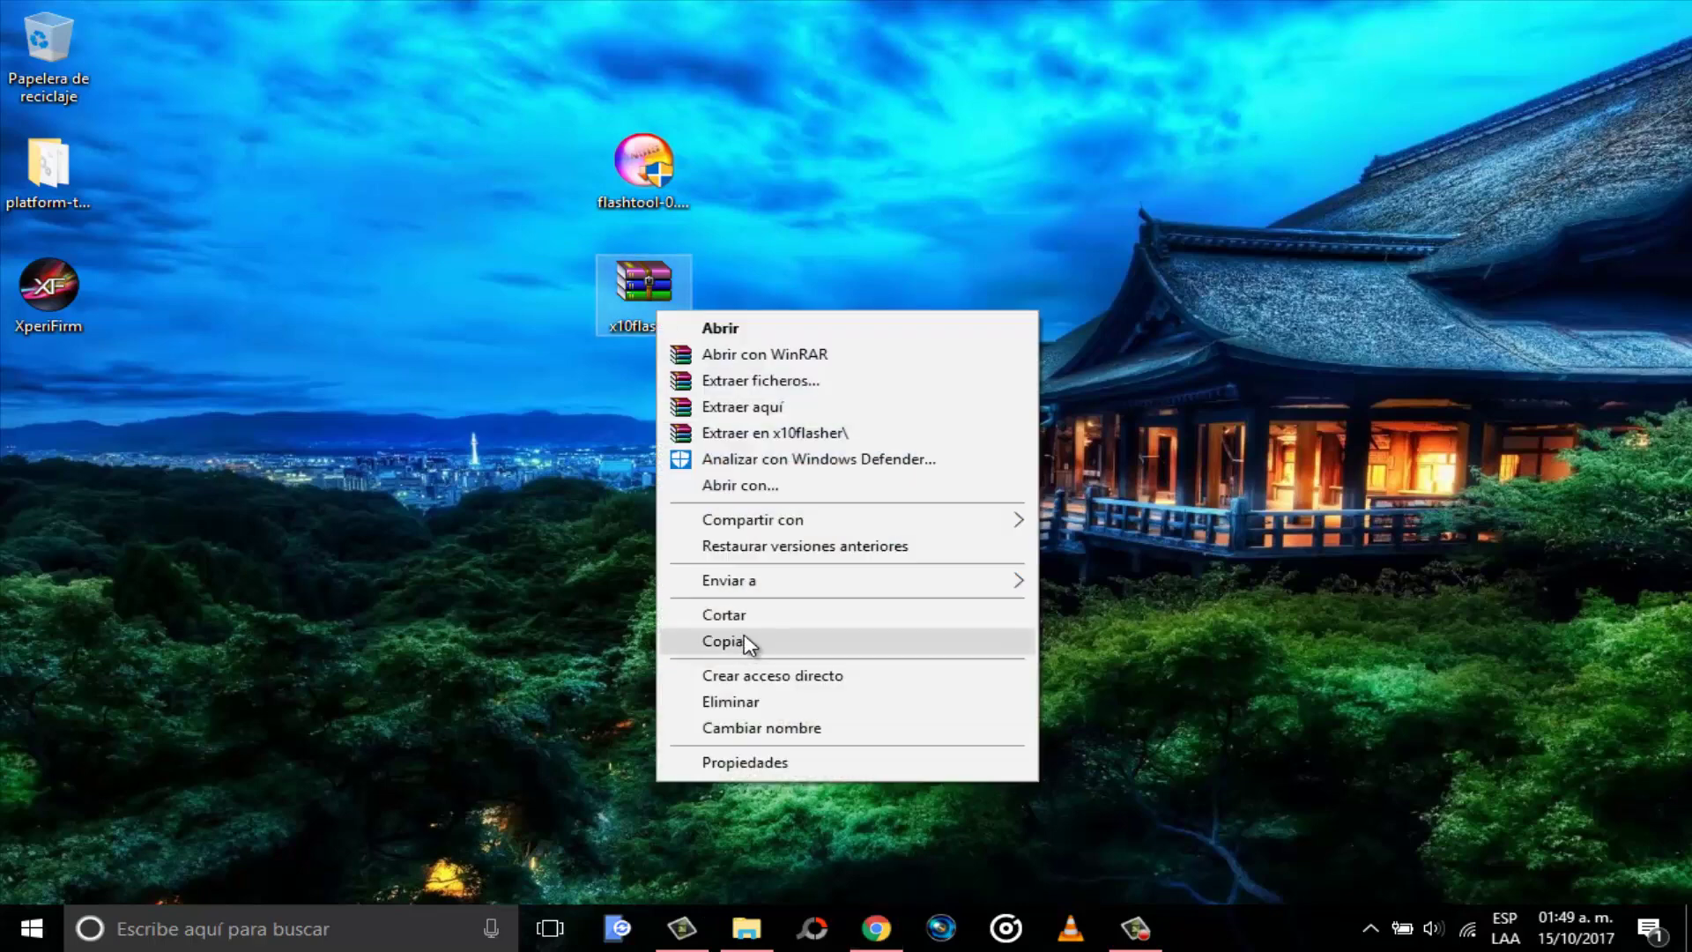
click(744, 641)
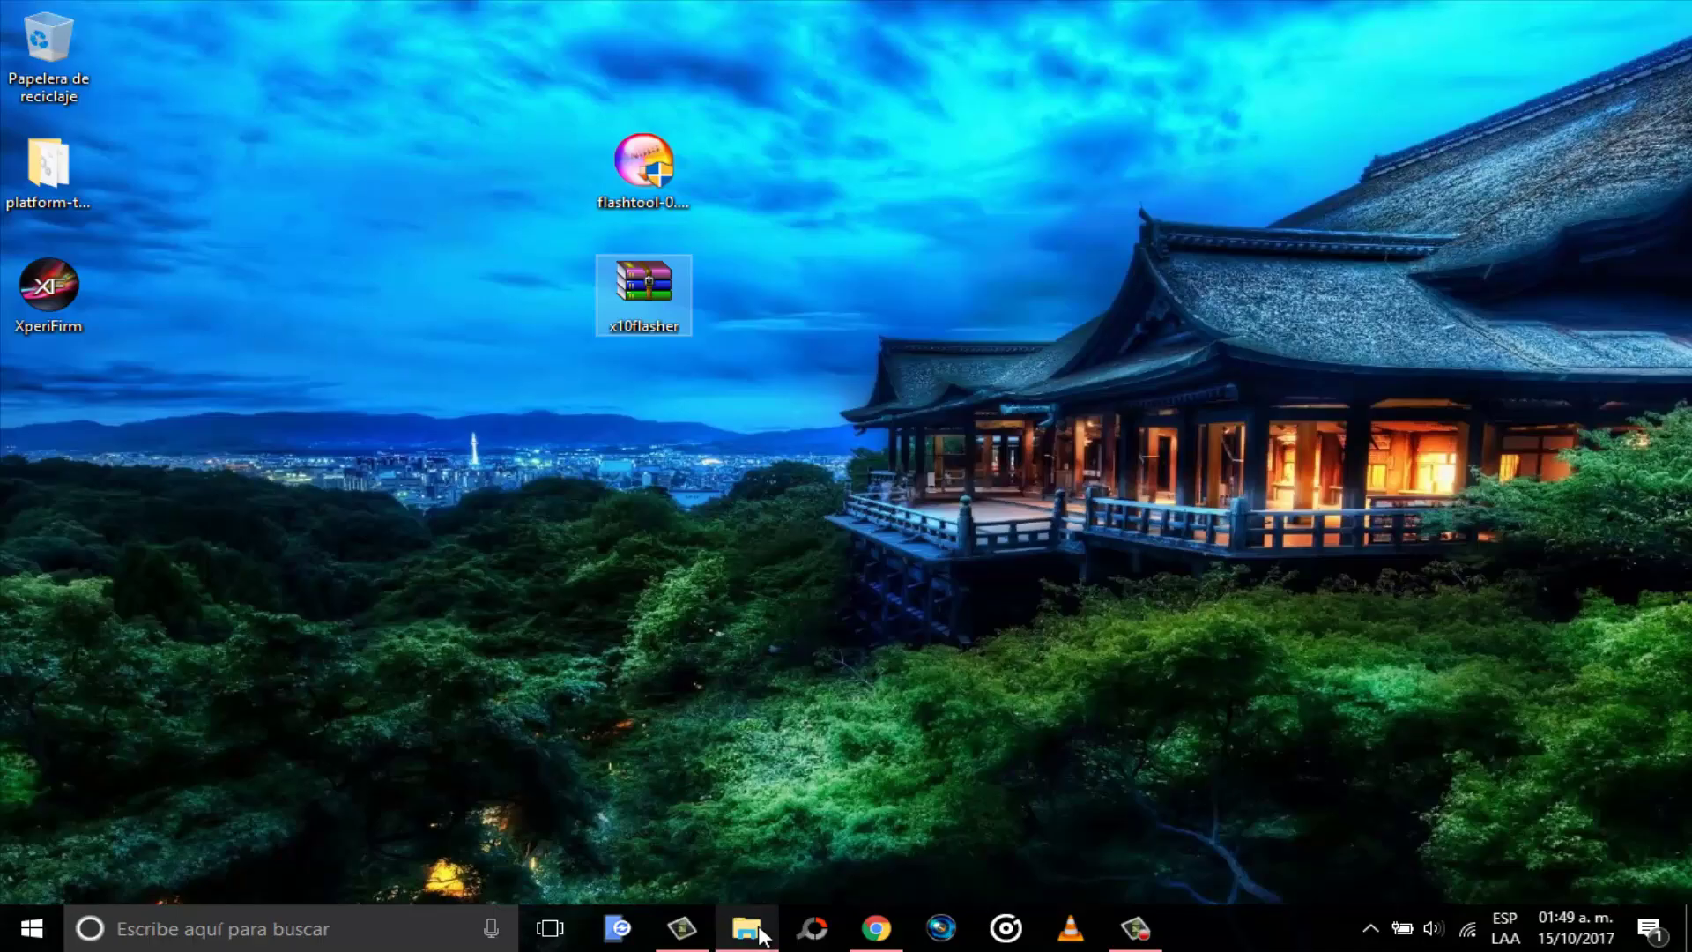
Try to paste the x10flasher archive into the Flashtool folder on local disk C:, and cancel the replacement.
click(758, 935)
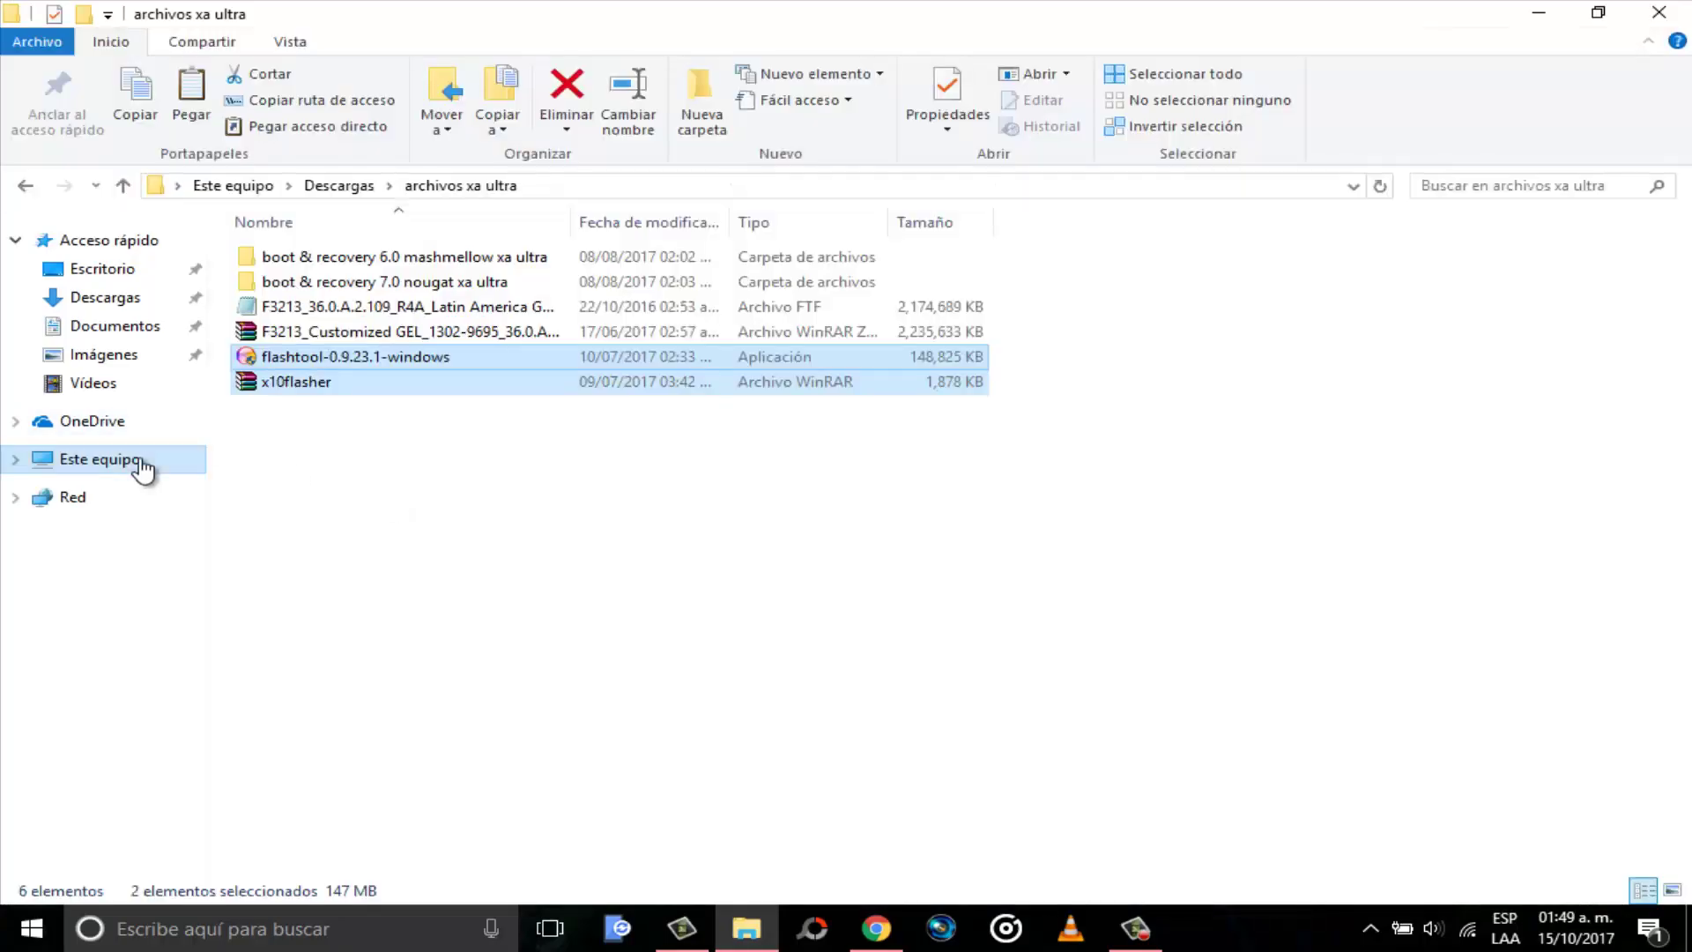
click(141, 465)
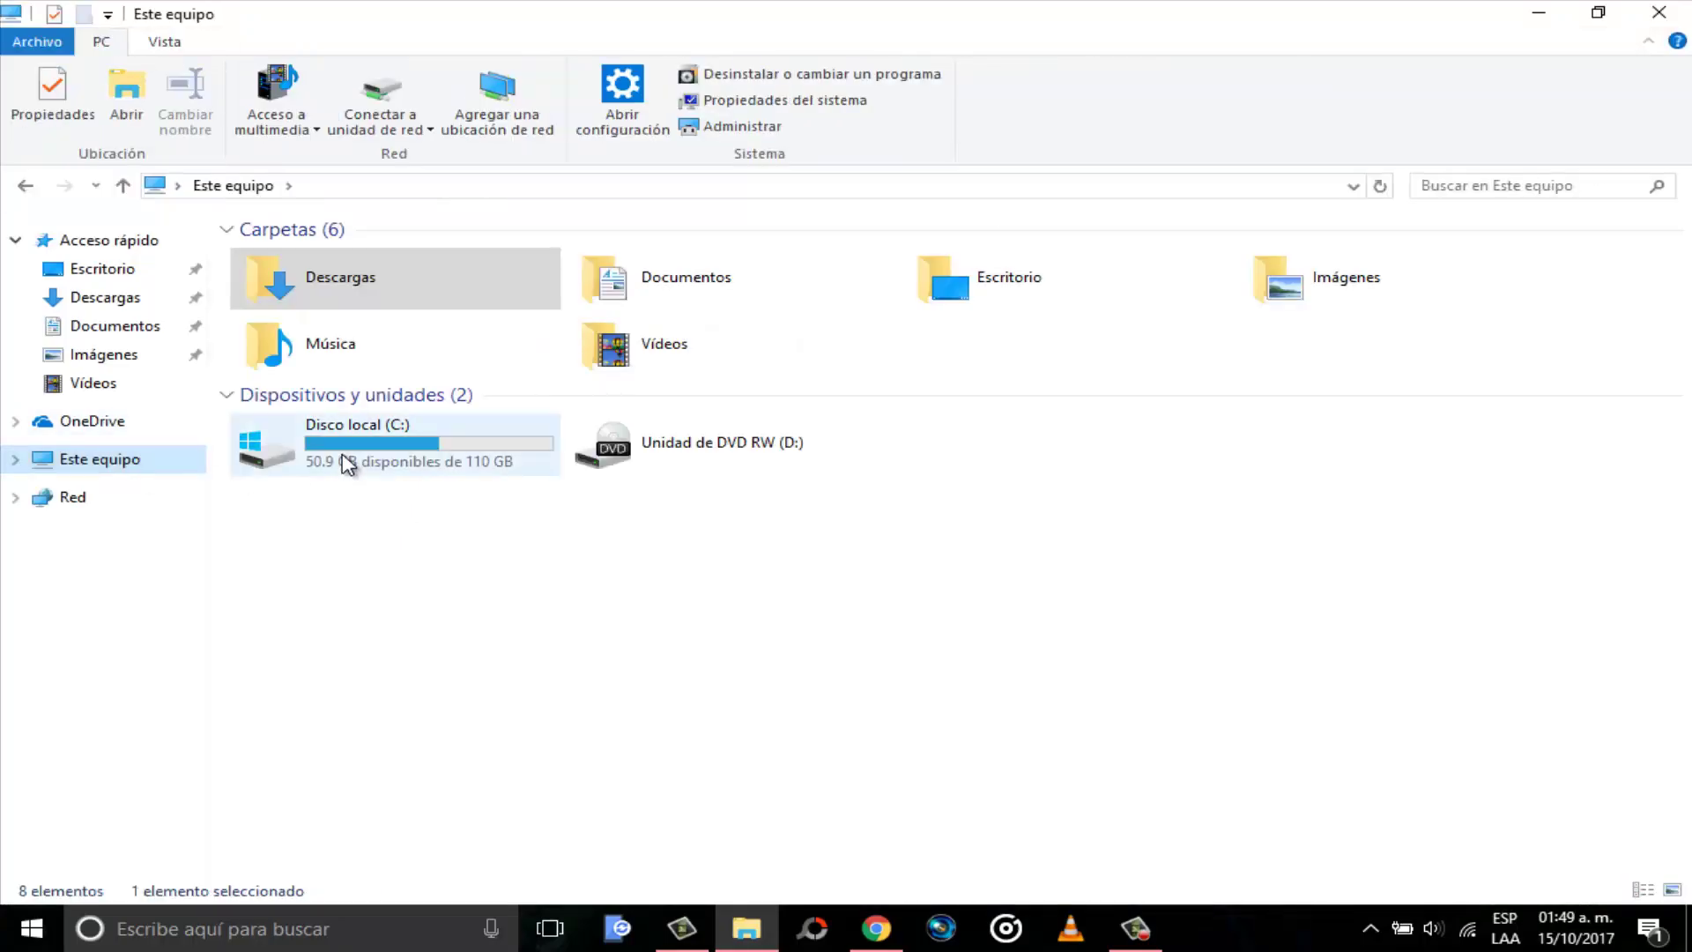
click(352, 450)
double_click(355, 450)
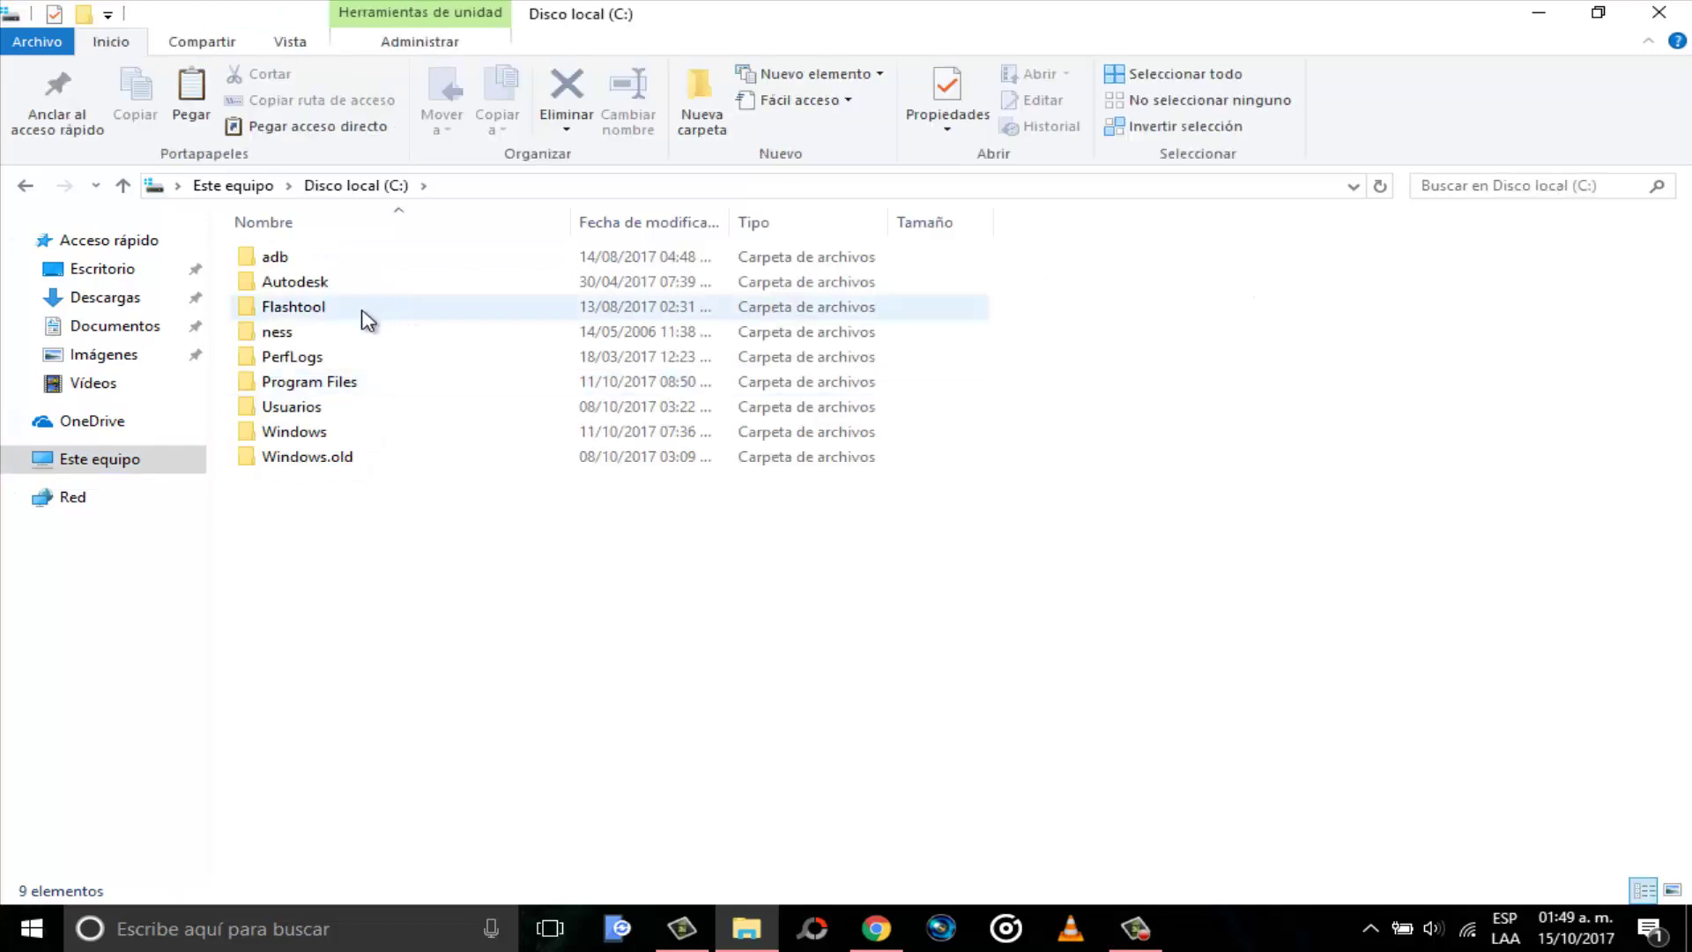
double_click(361, 312)
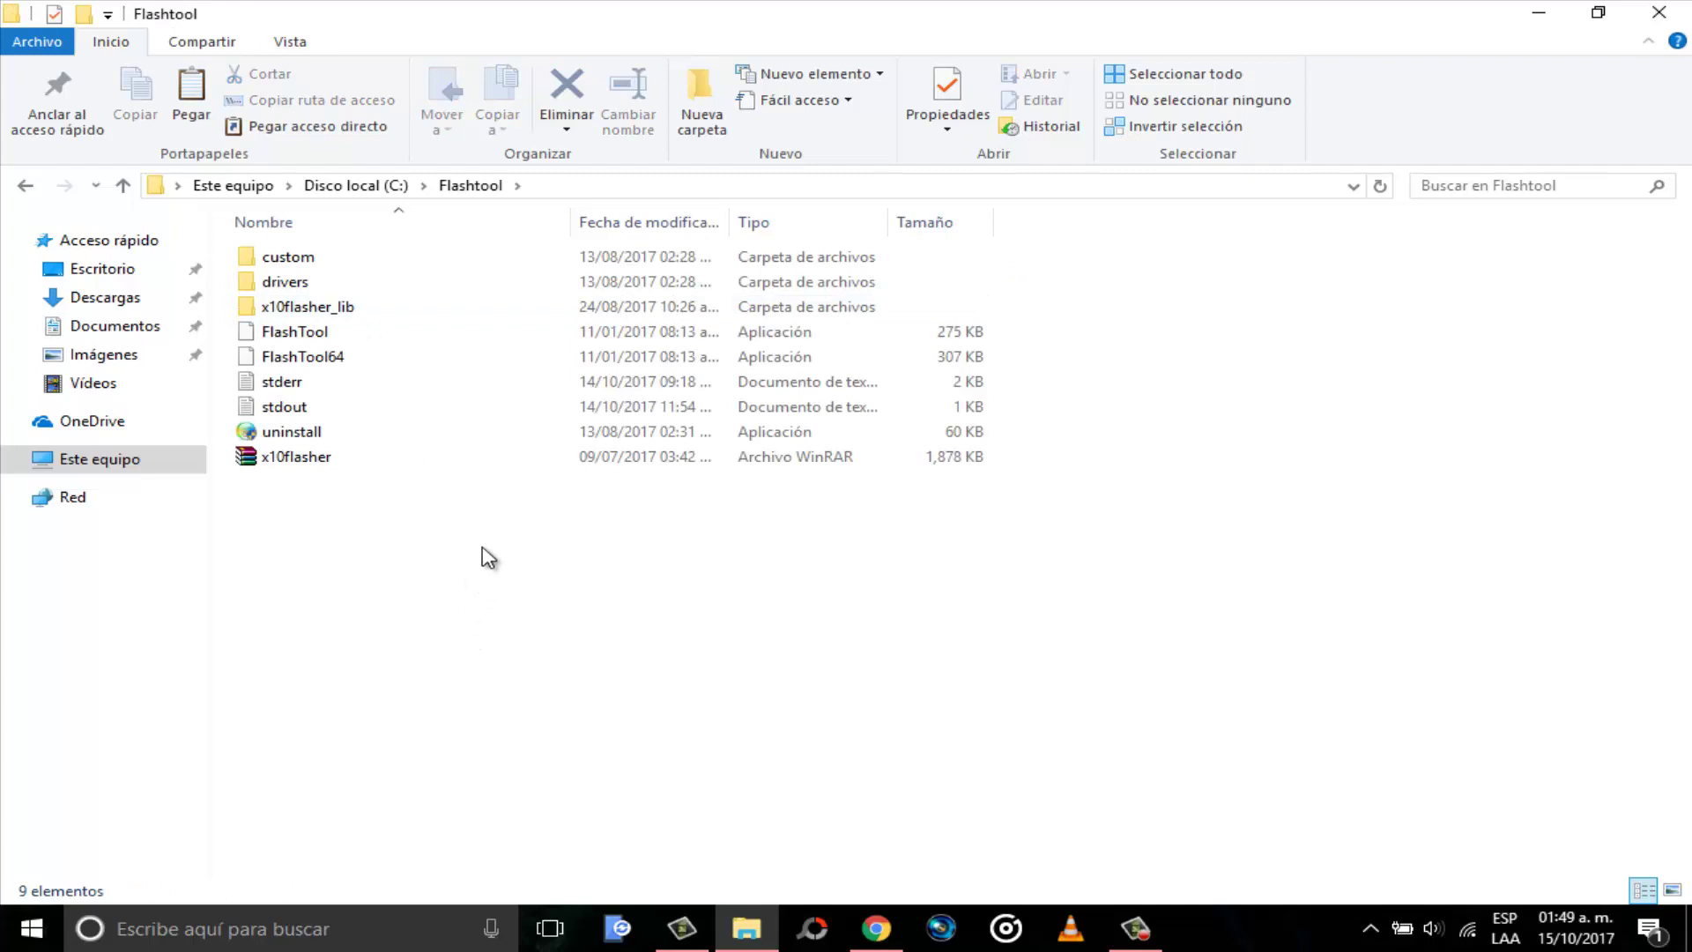
key(ctrl+v)
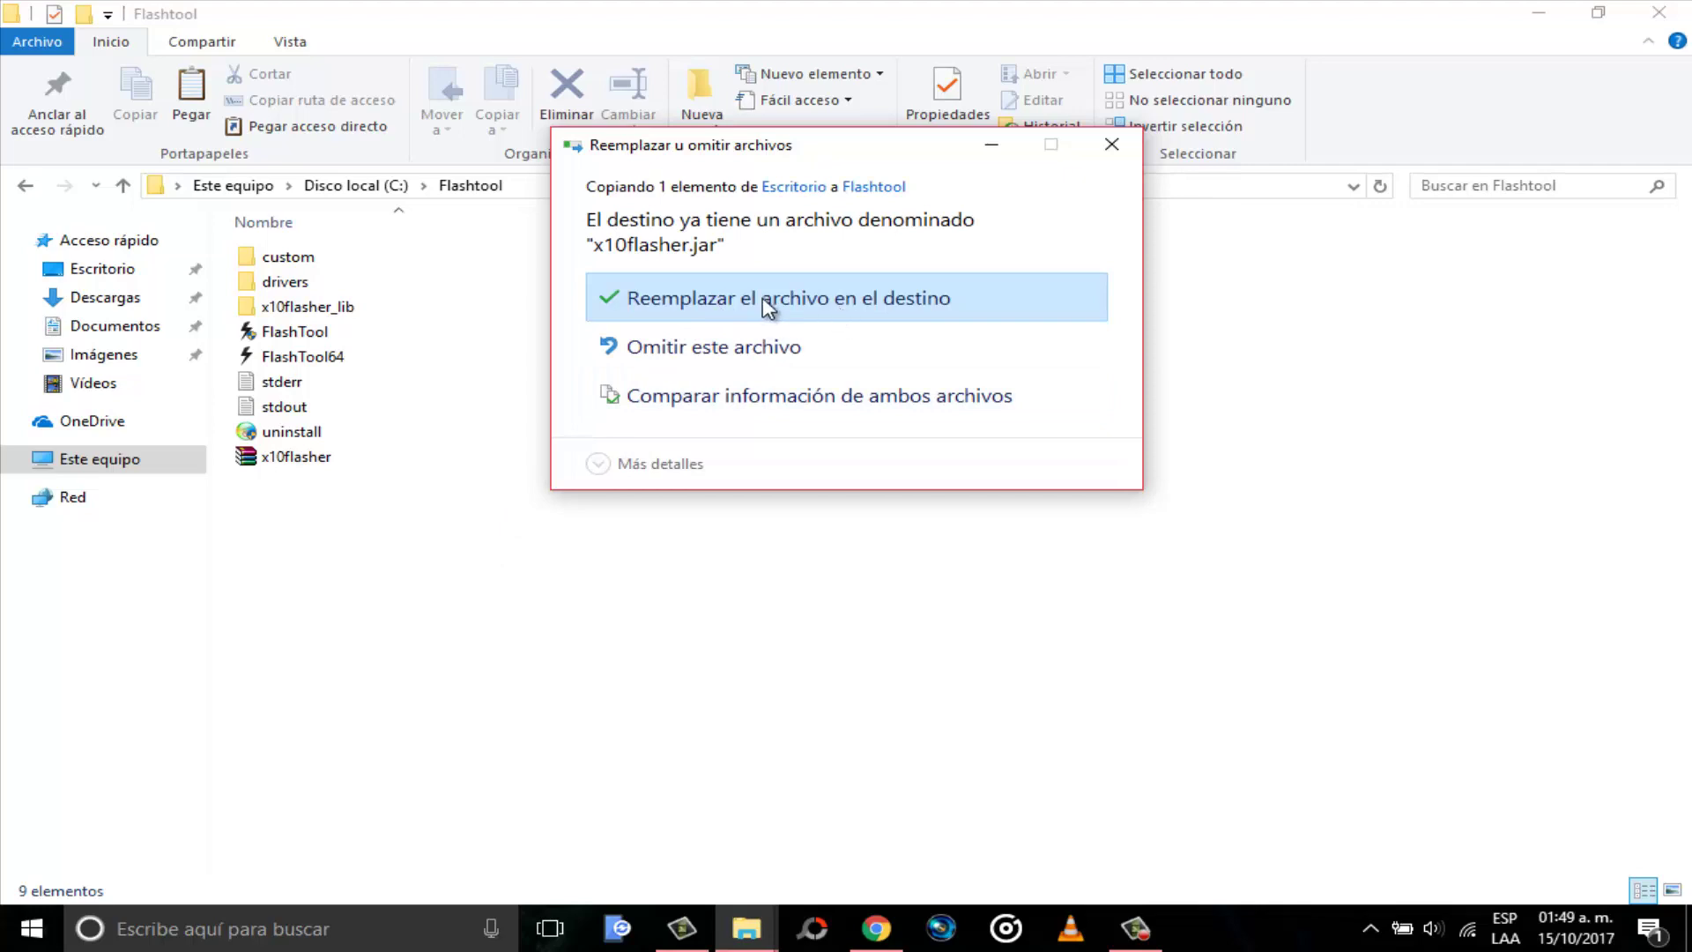
click(1110, 148)
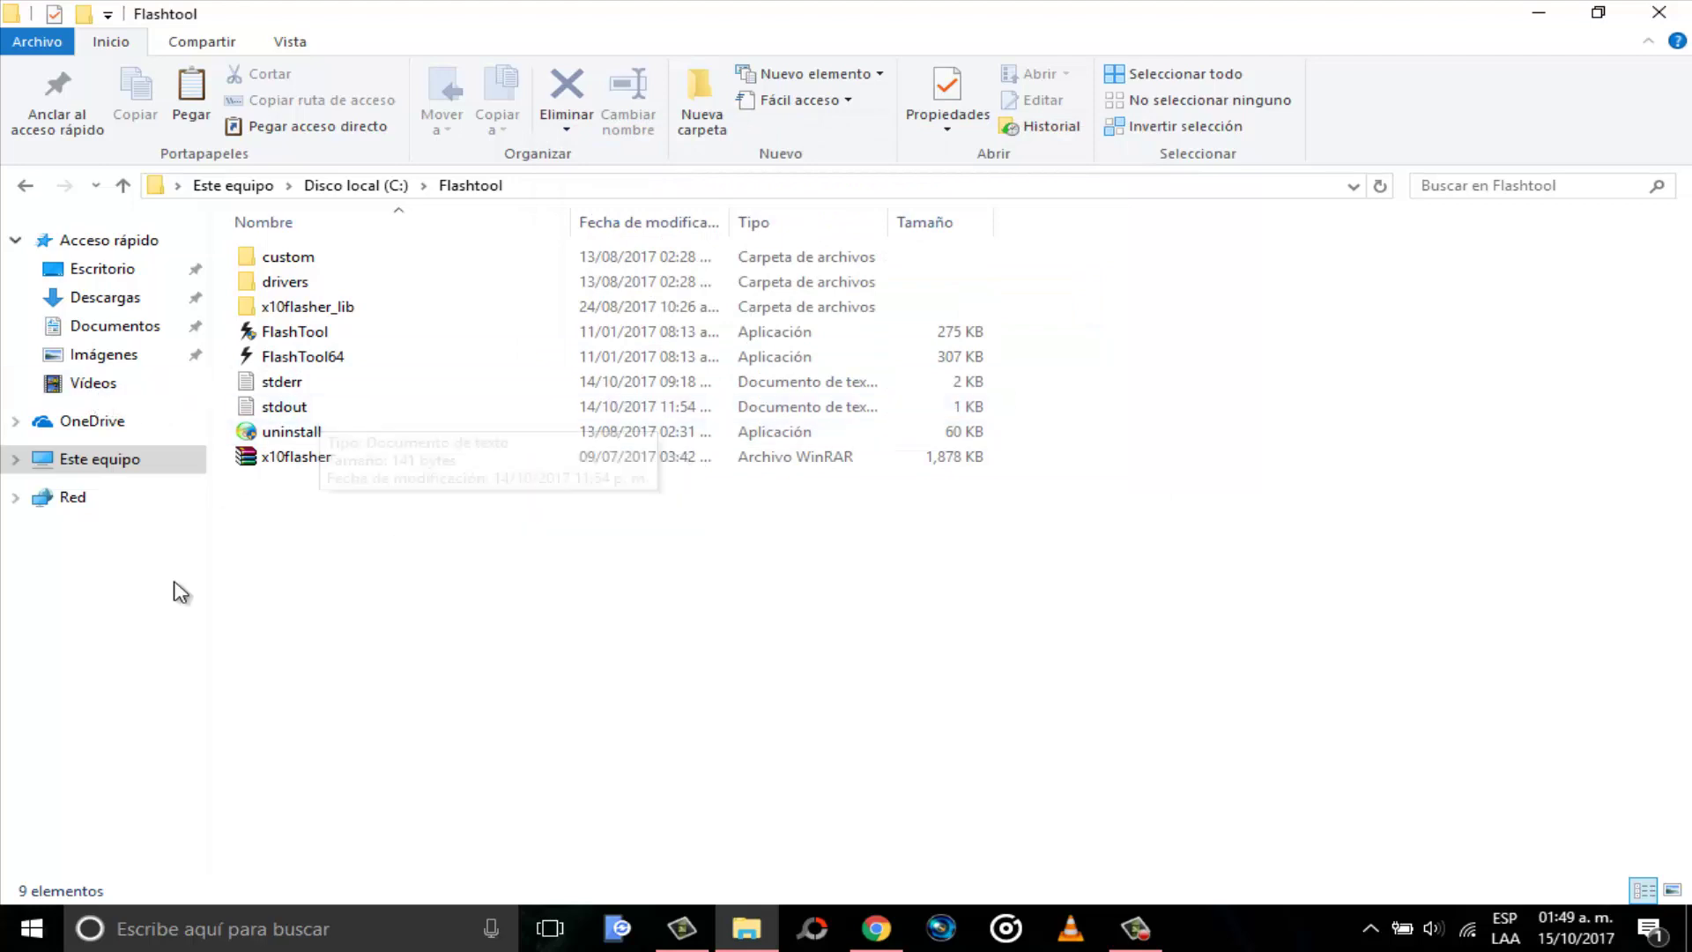
Start Flashtool-drivers from the drivers folder inside Flashtool with administrator rights.
double_click(323, 285)
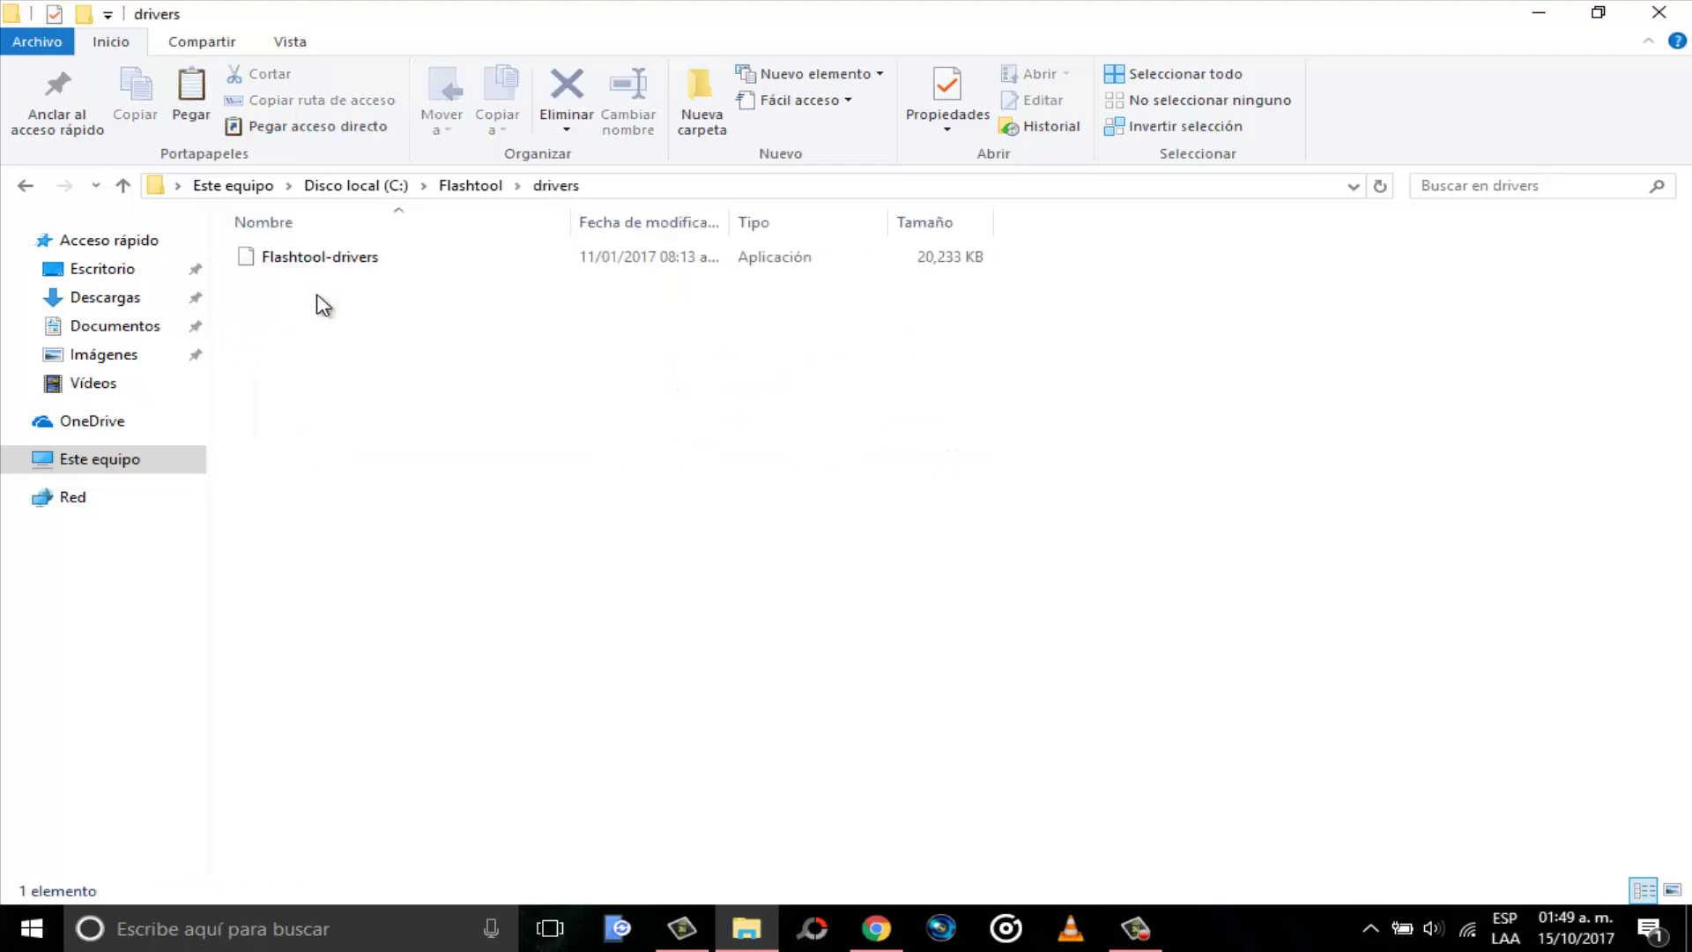
click(350, 277)
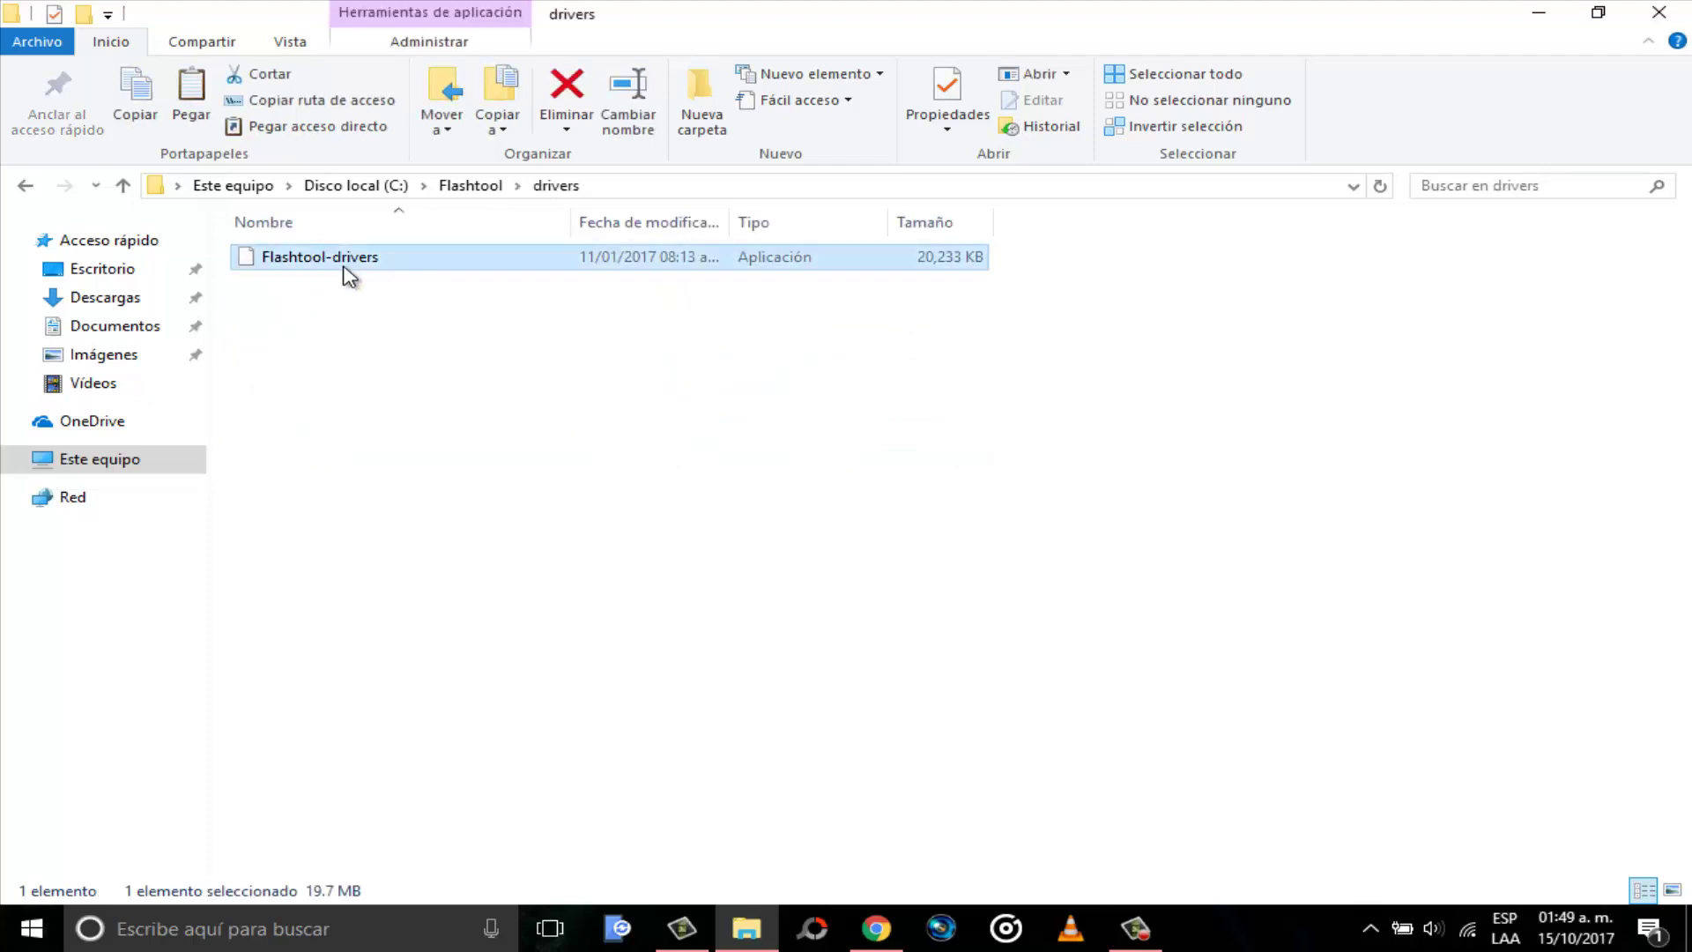
right_click(330, 393)
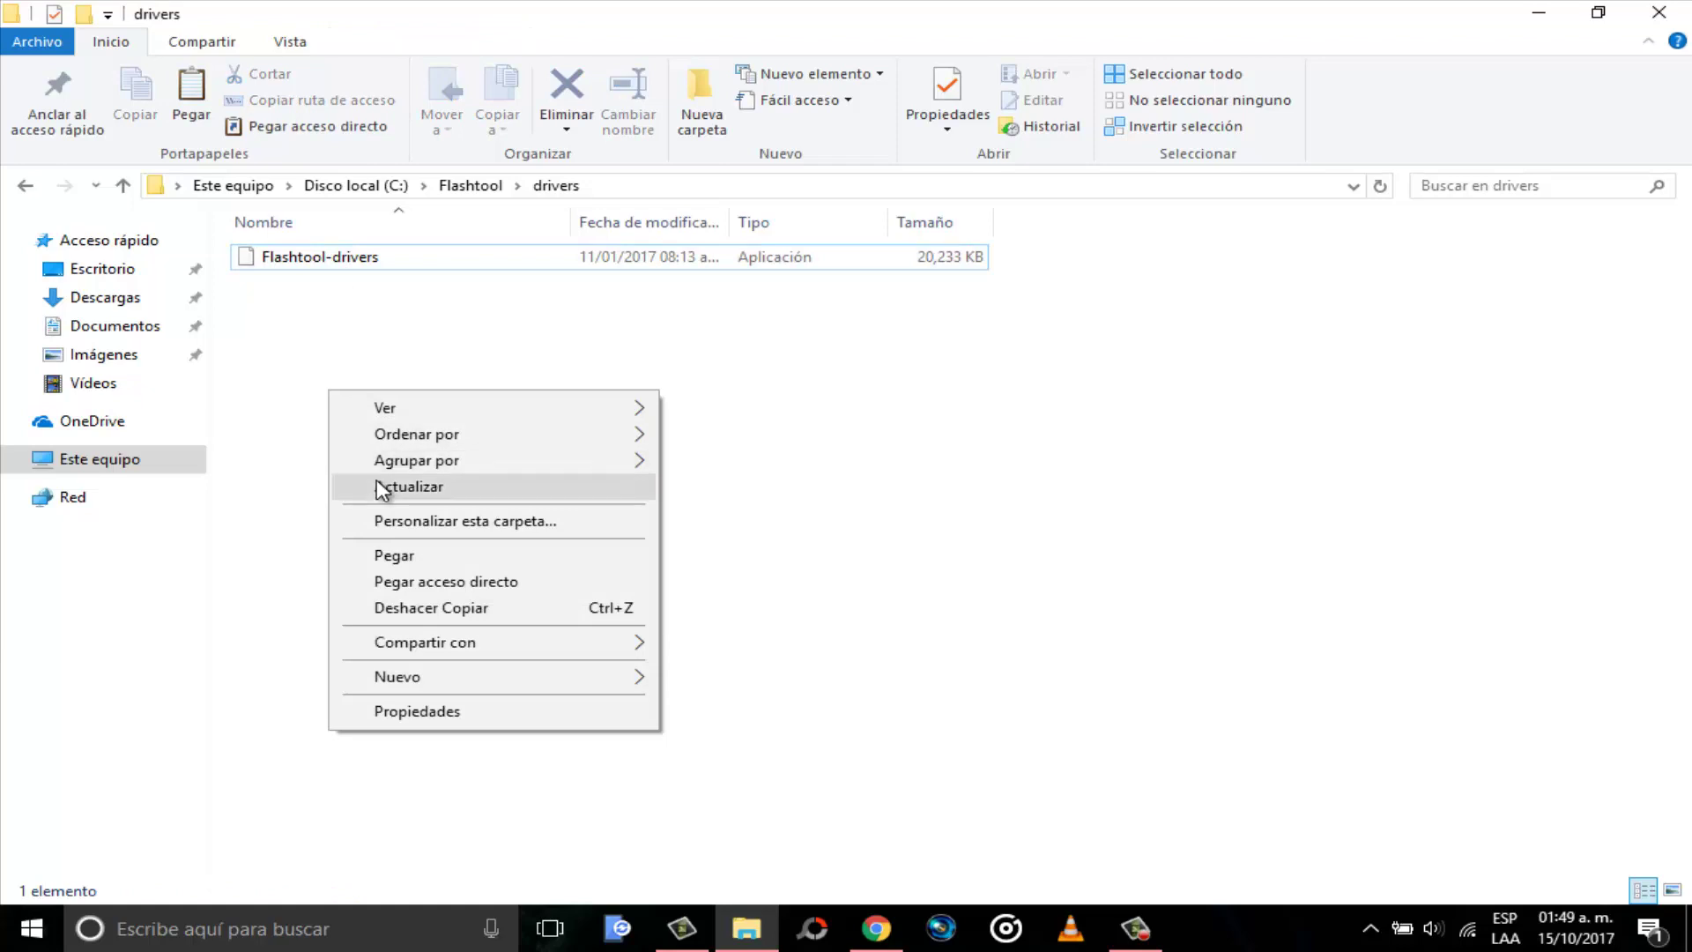
click(381, 490)
double_click(360, 257)
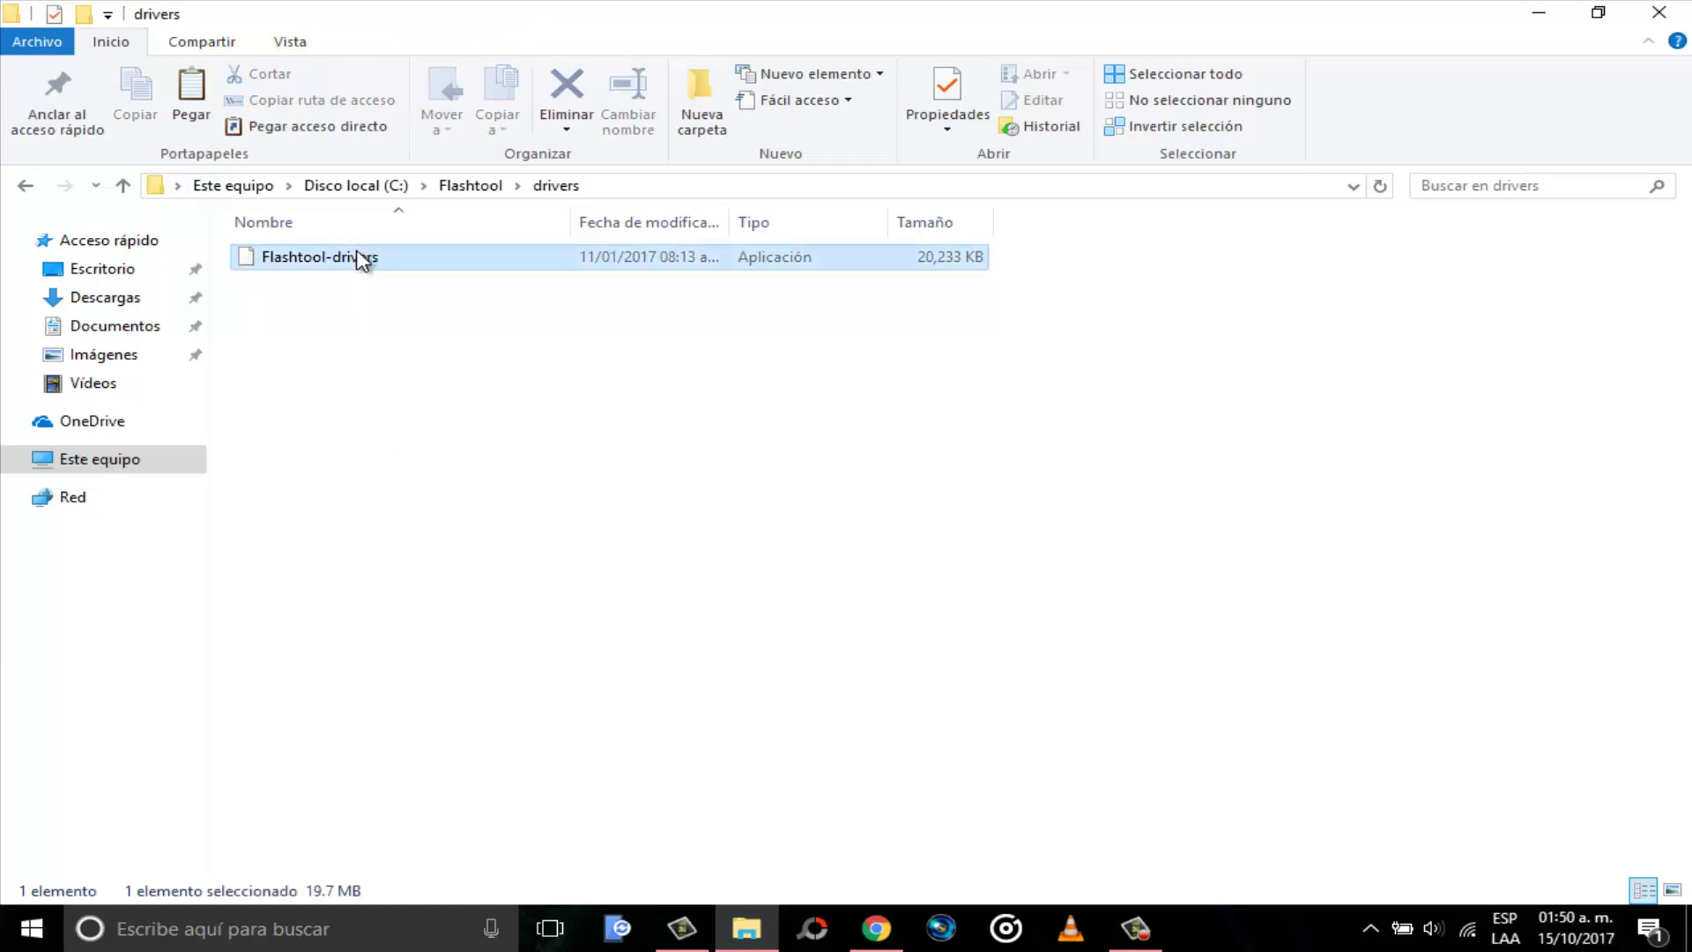
right_click(357, 250)
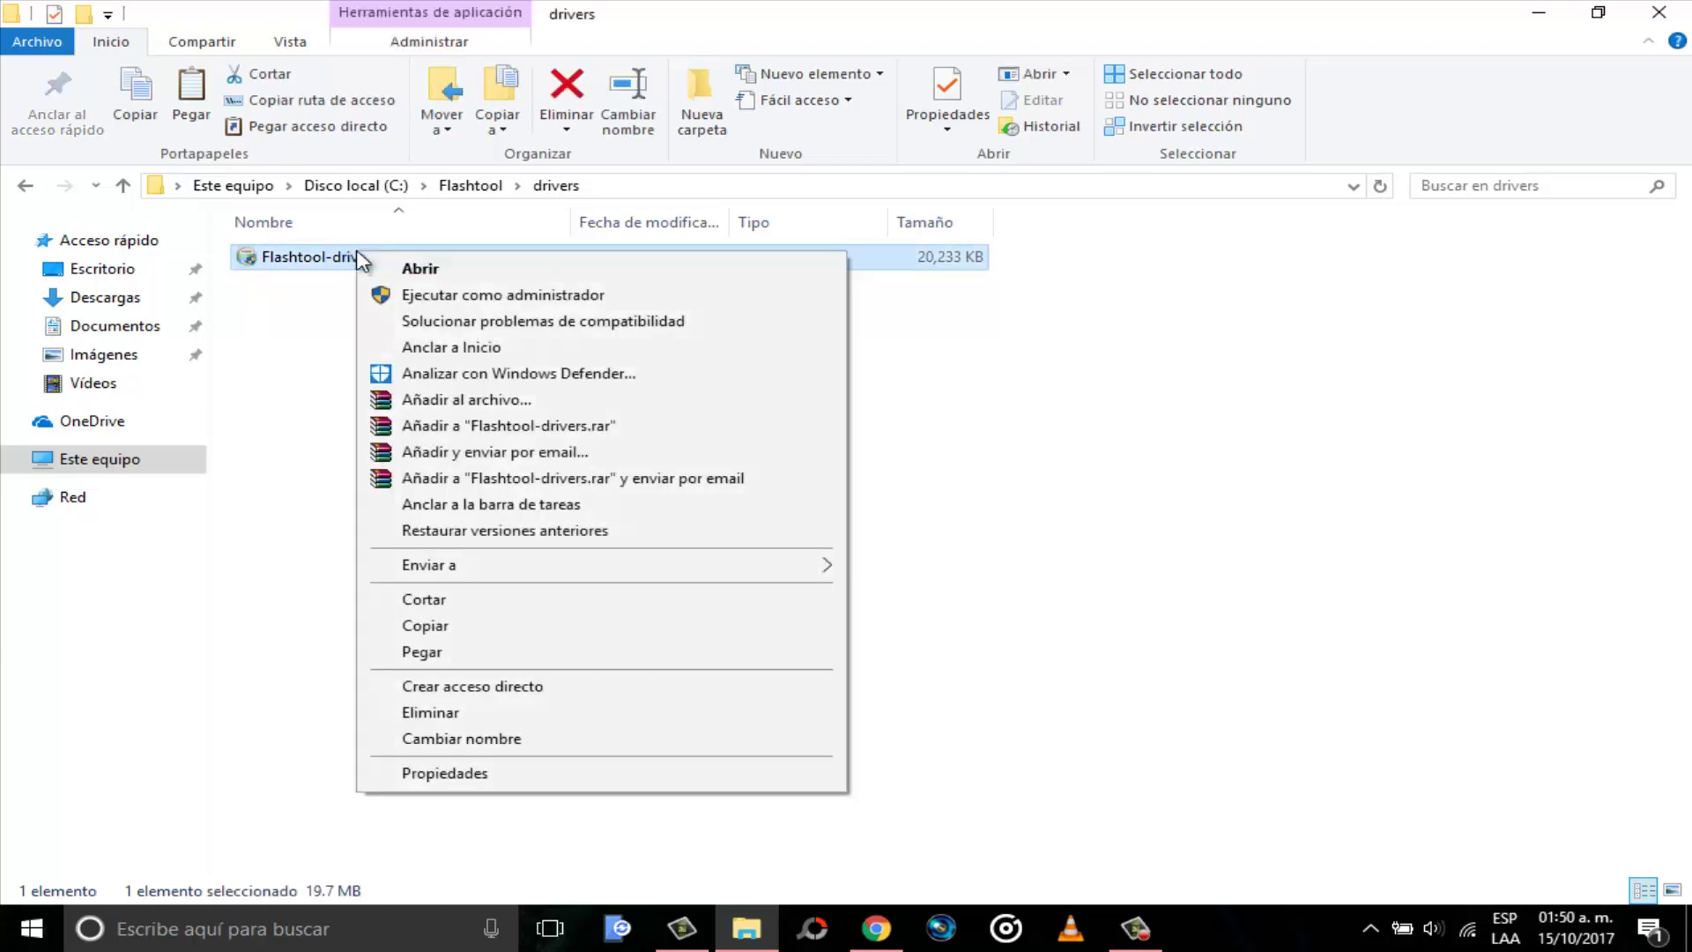
click(396, 297)
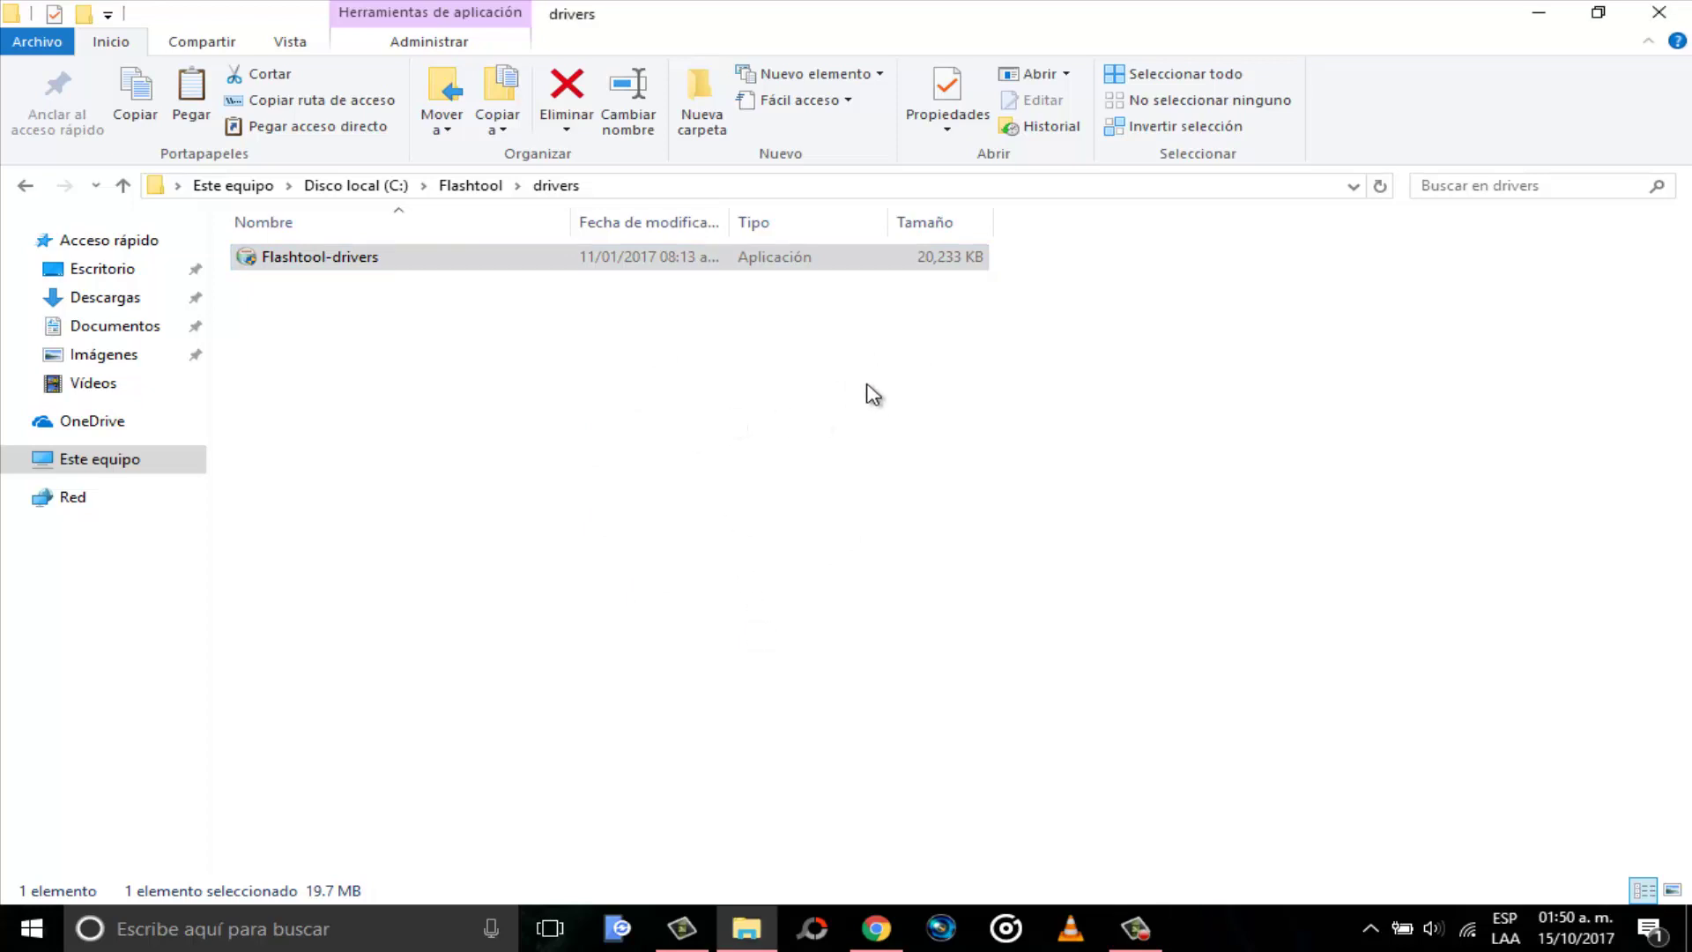
Select the Flashmode Drivers and Fastboot Drivers components in the driver pack setup, and quit without installing.
click(996, 652)
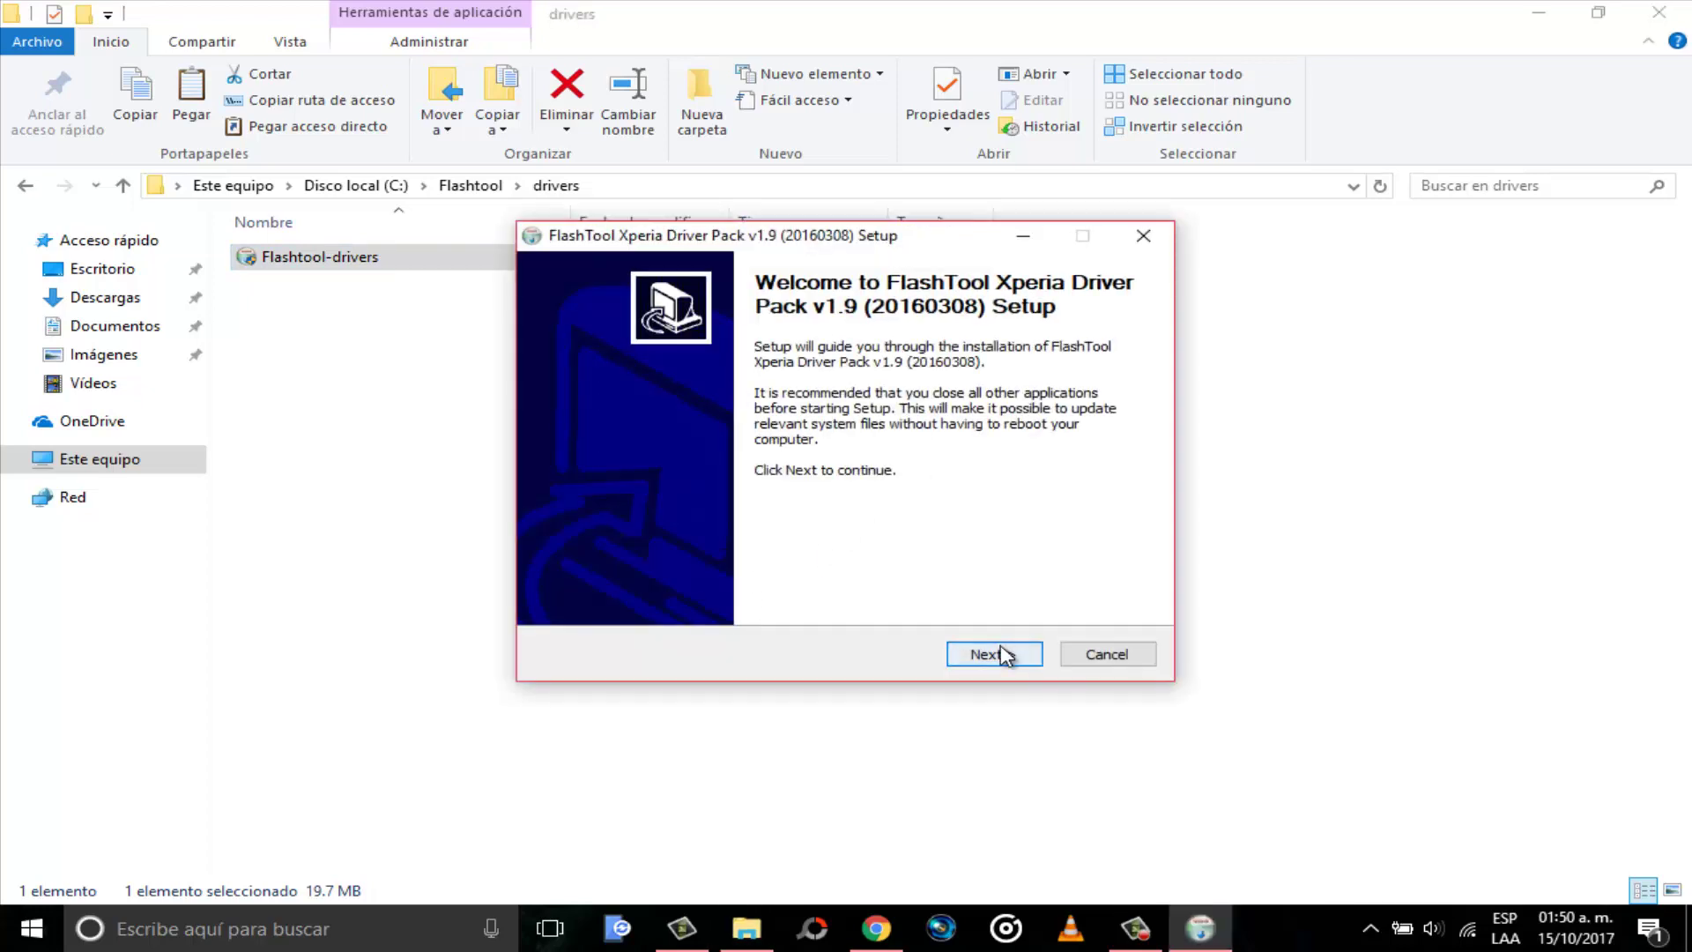
click(766, 428)
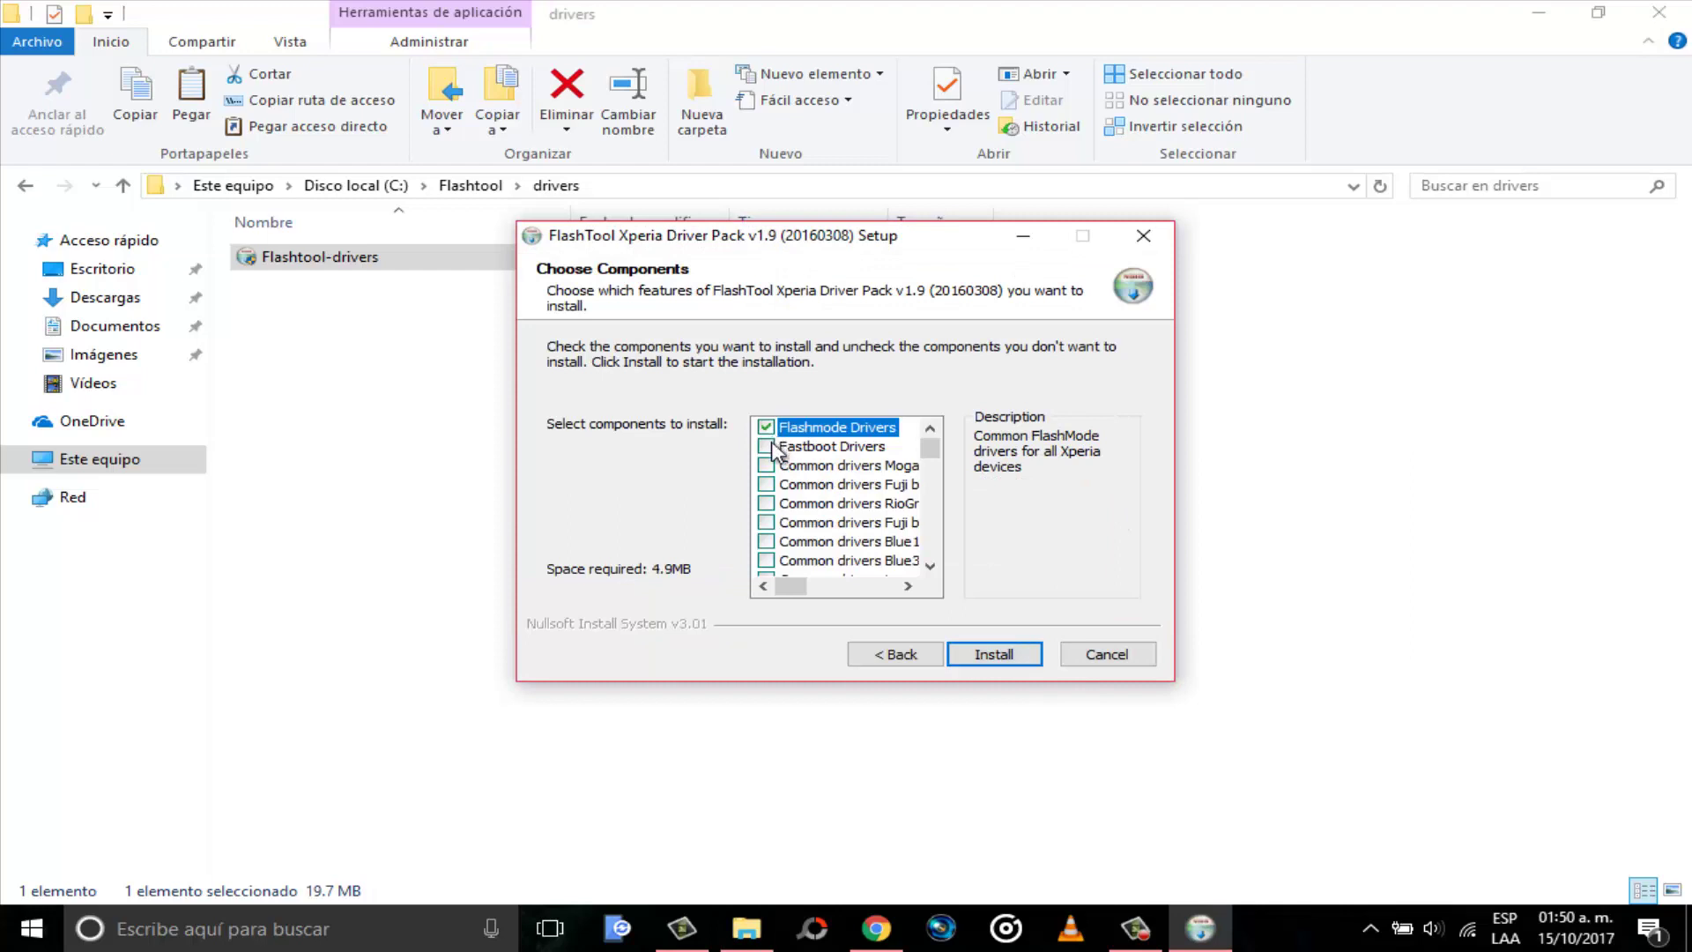
click(766, 446)
mouse_move(942, 459)
mouse_down()
mouse_move(940, 603)
mouse_move(934, 474)
mouse_up()
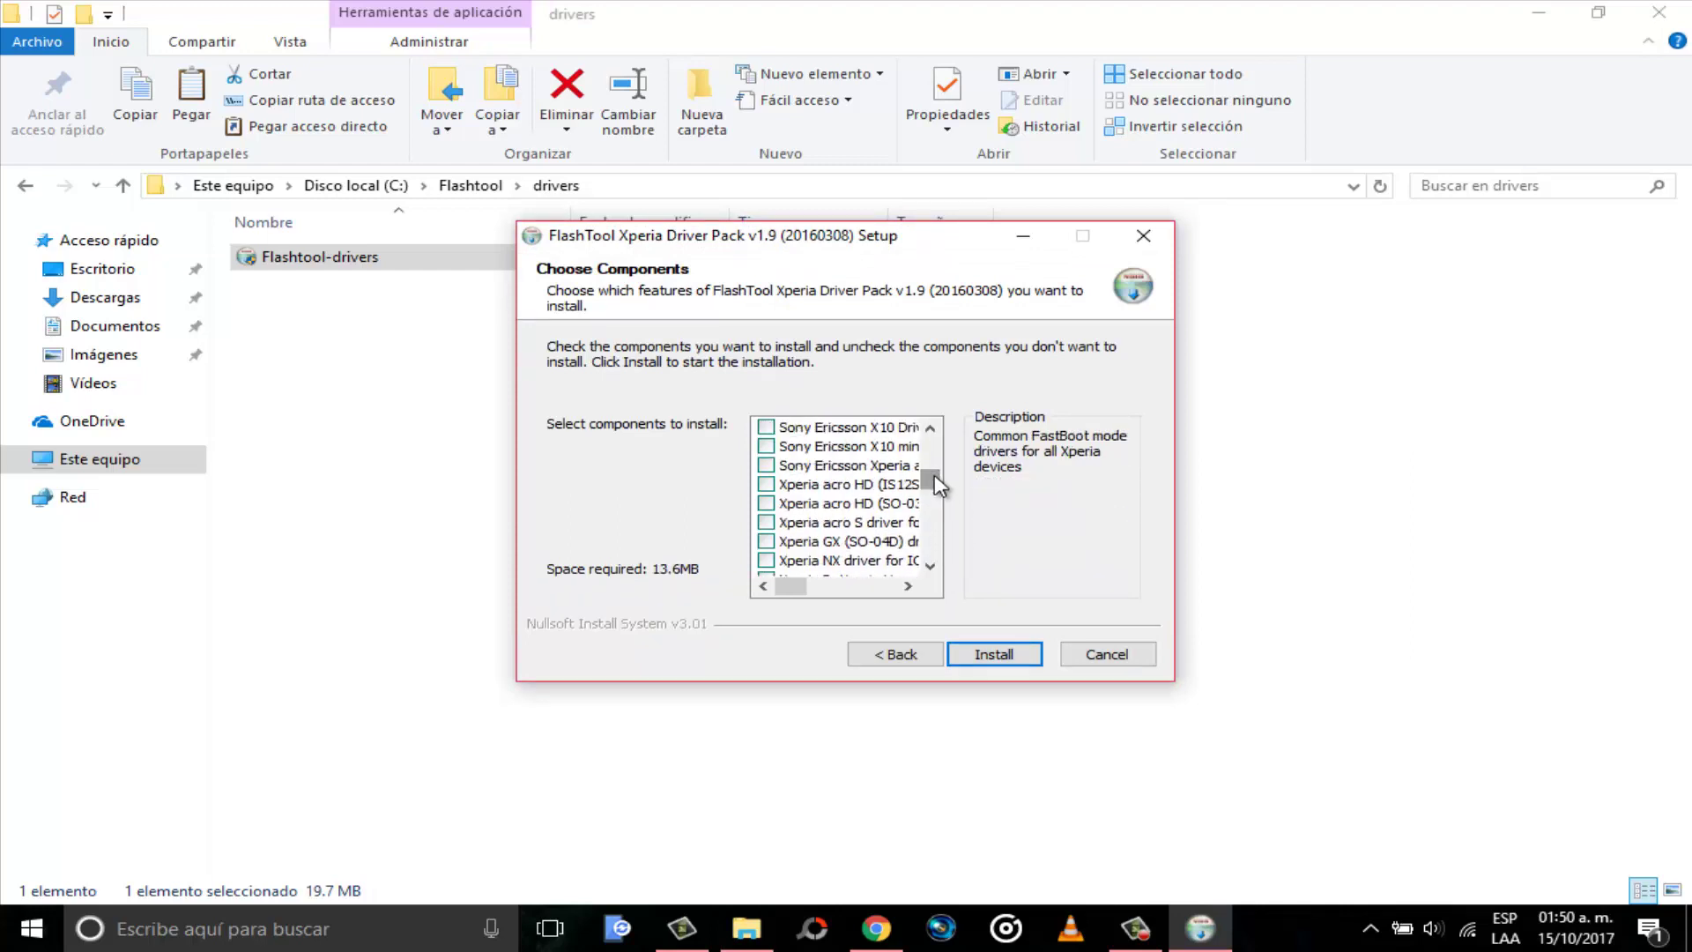
click(1112, 658)
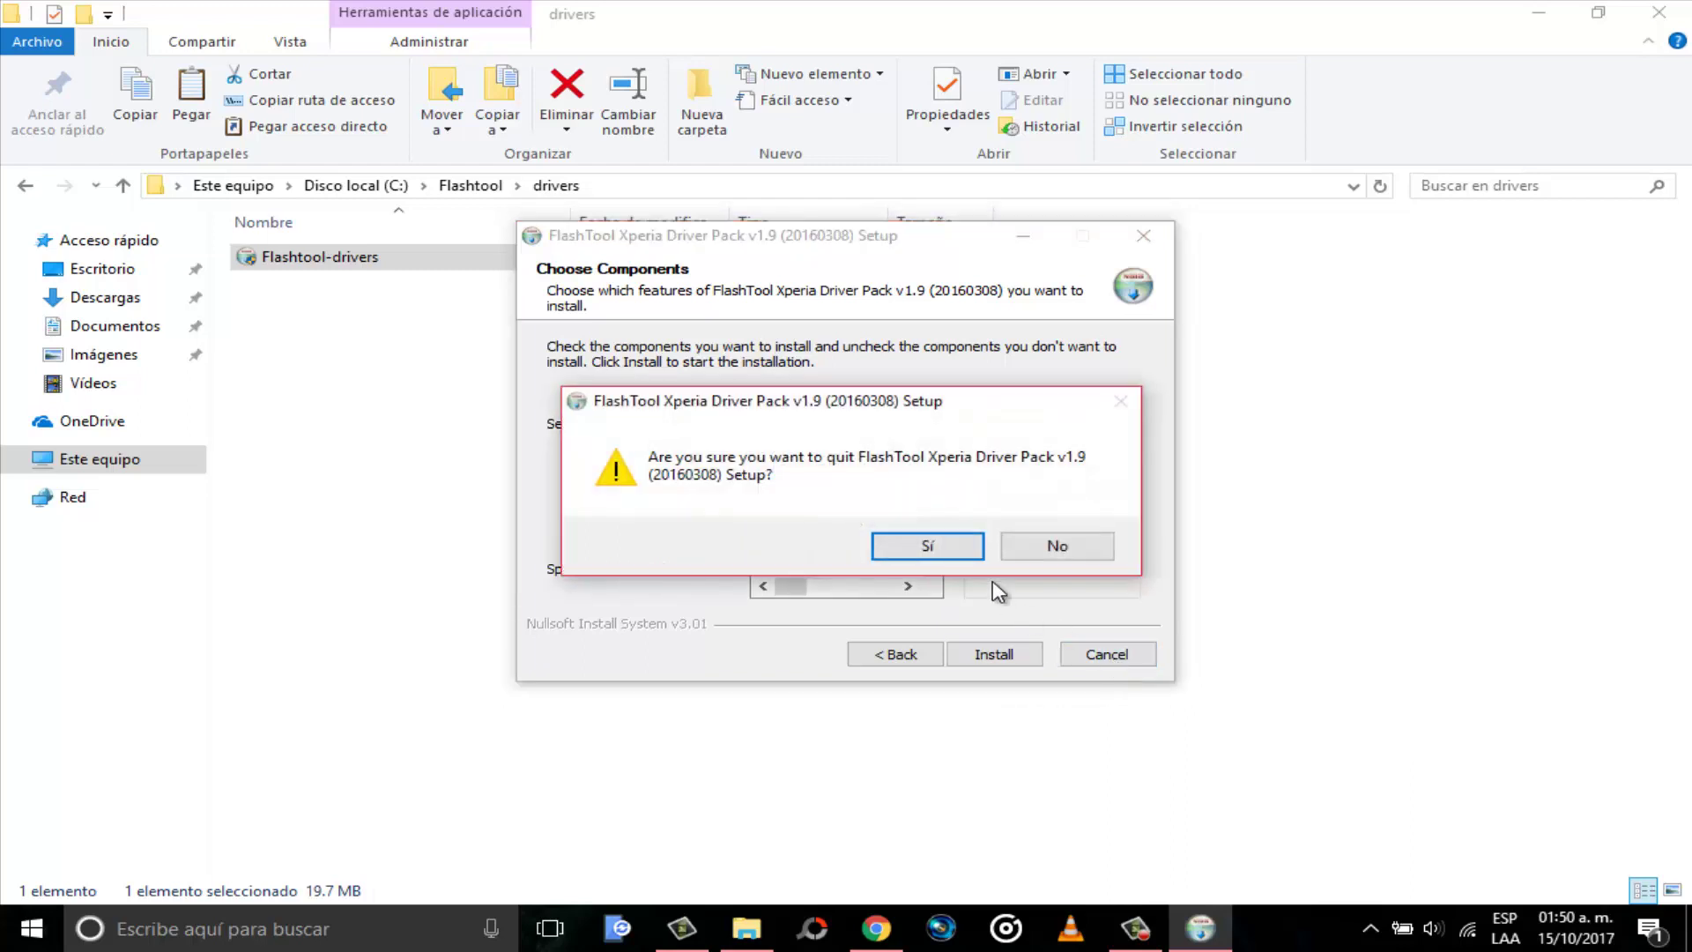
click(928, 546)
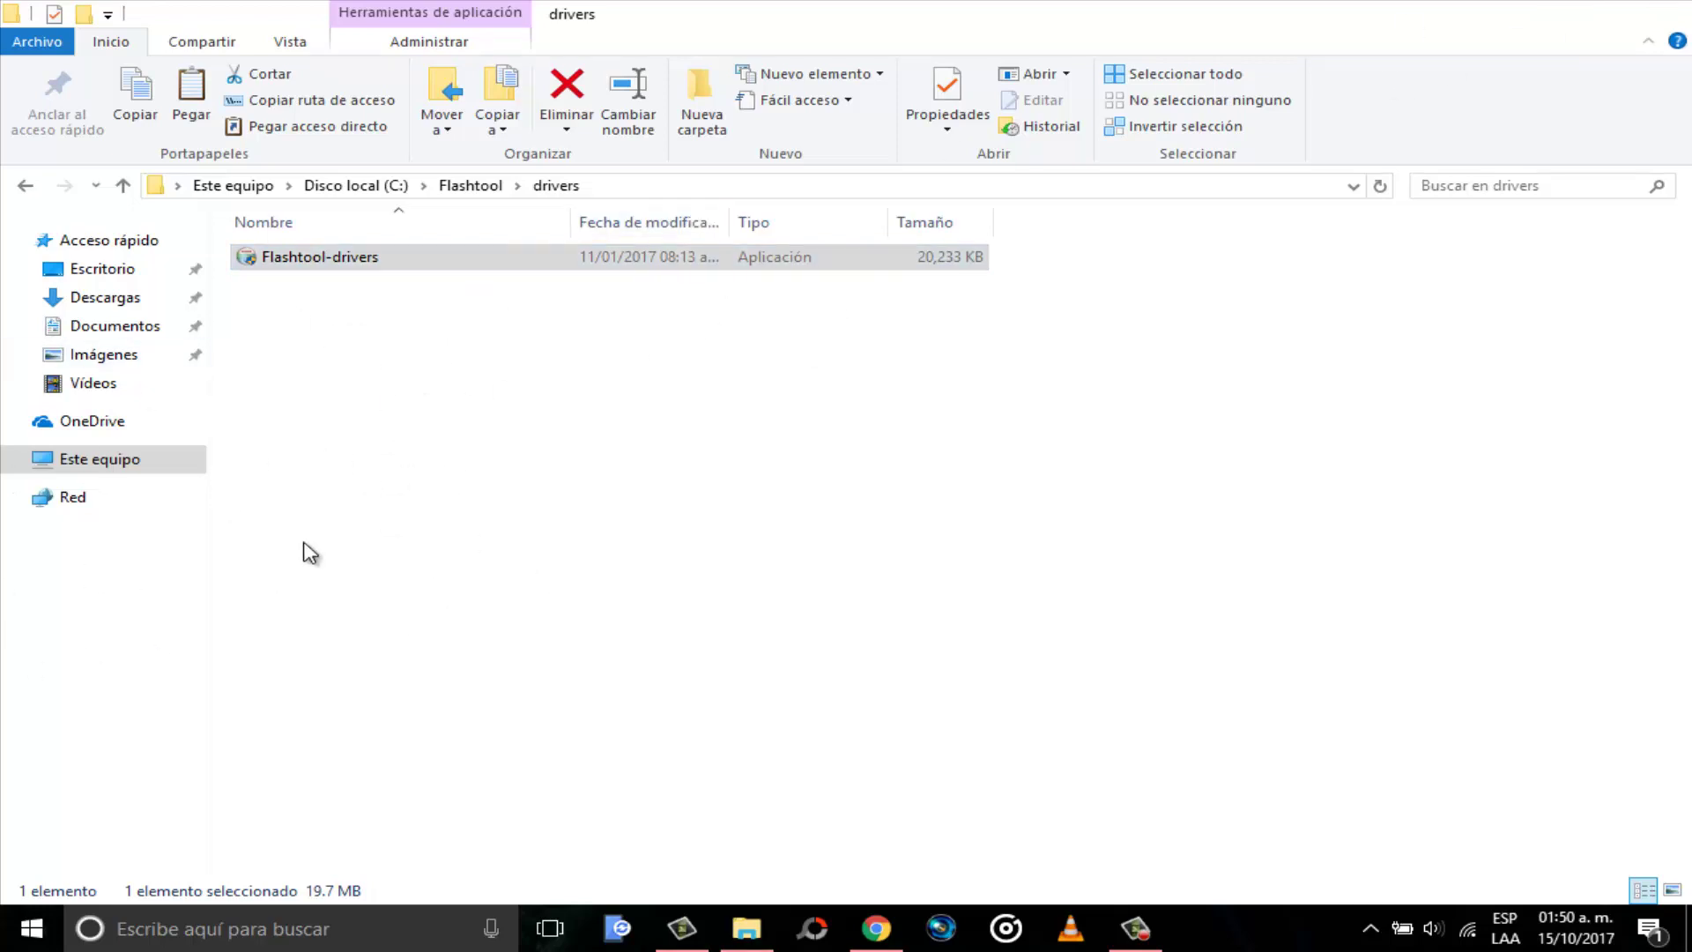
Return to the desktop and launch Flashtool from the installed programs.
key(super+d)
click(35, 934)
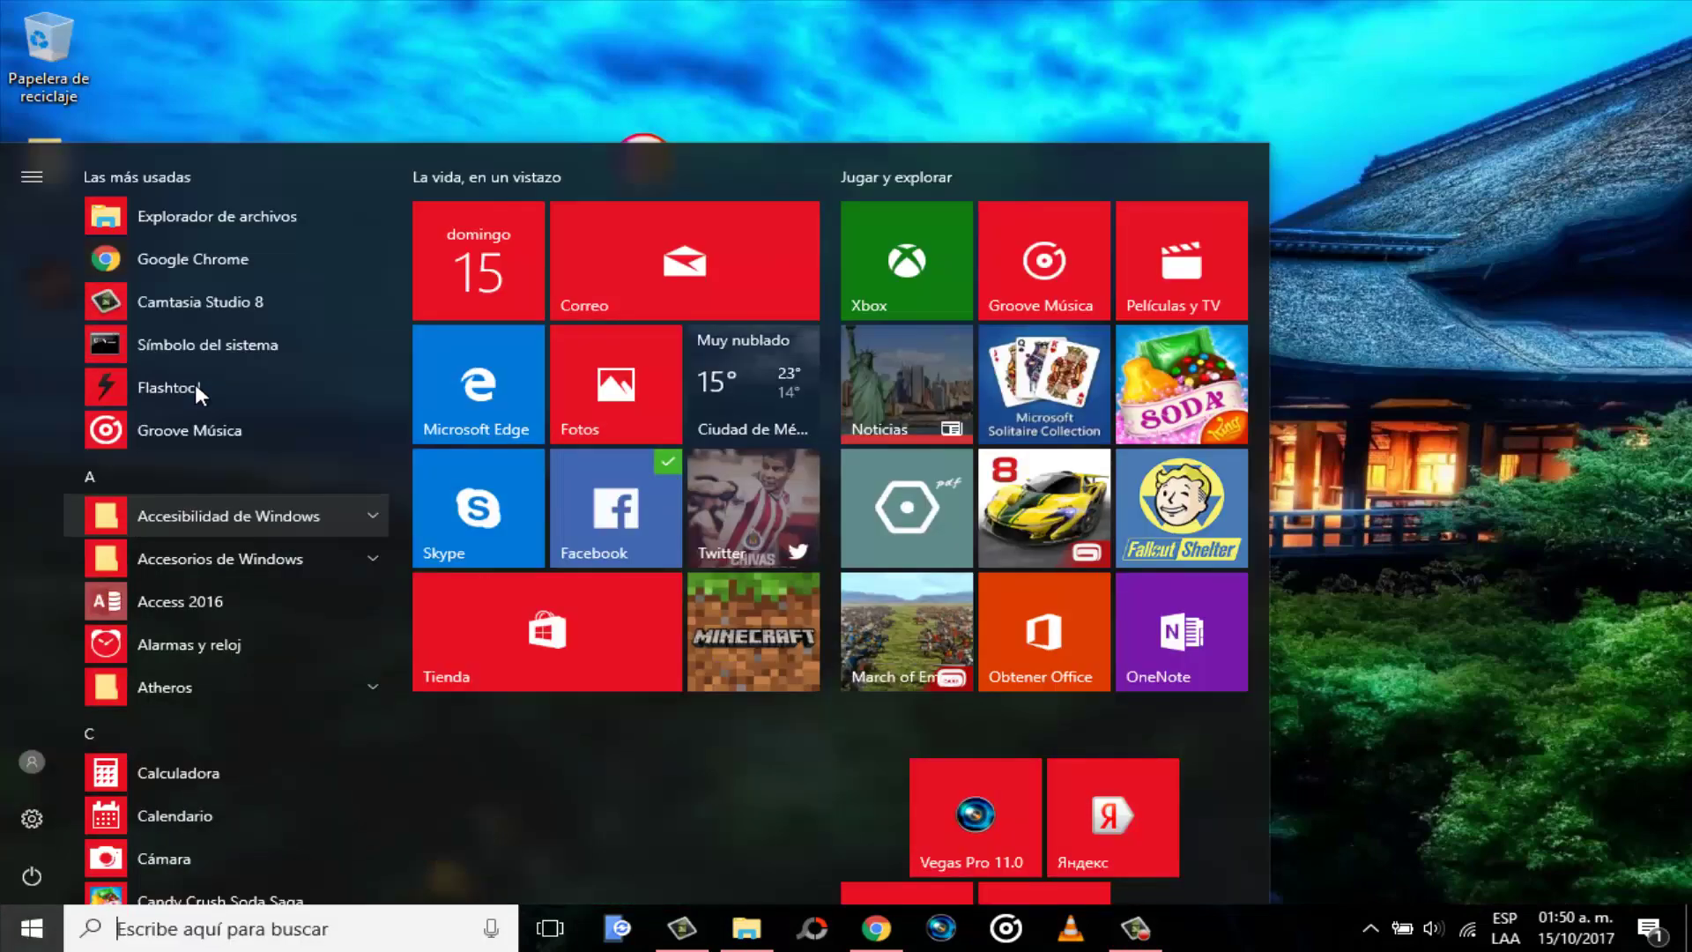
click(194, 387)
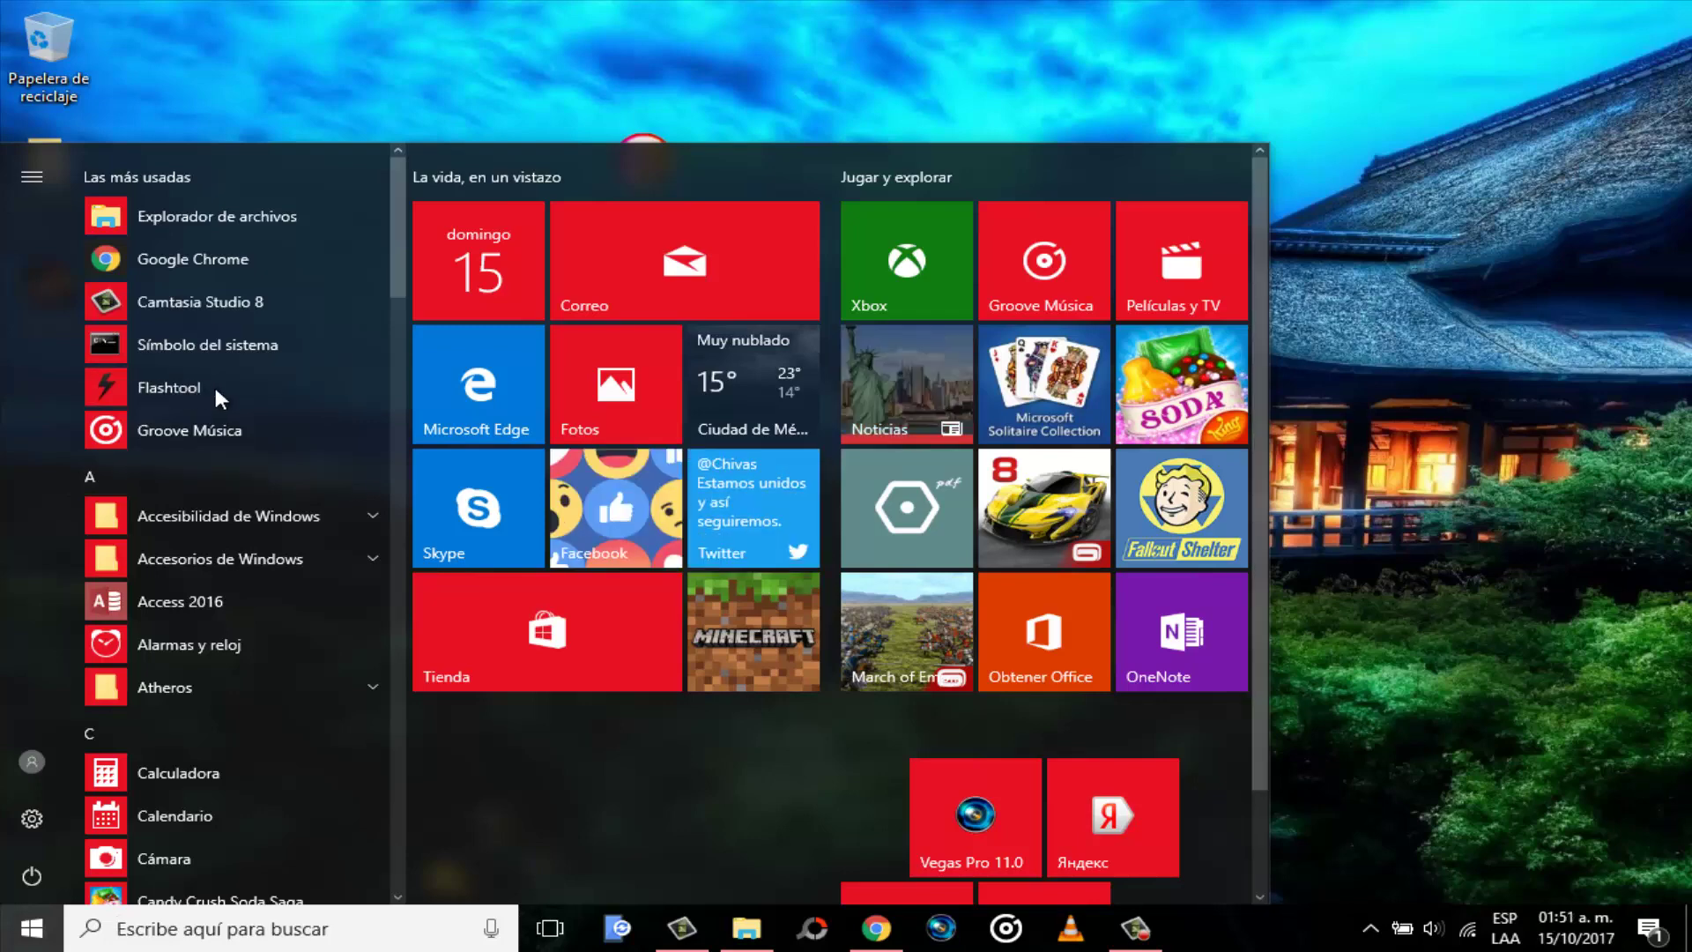
click(213, 384)
key(super)
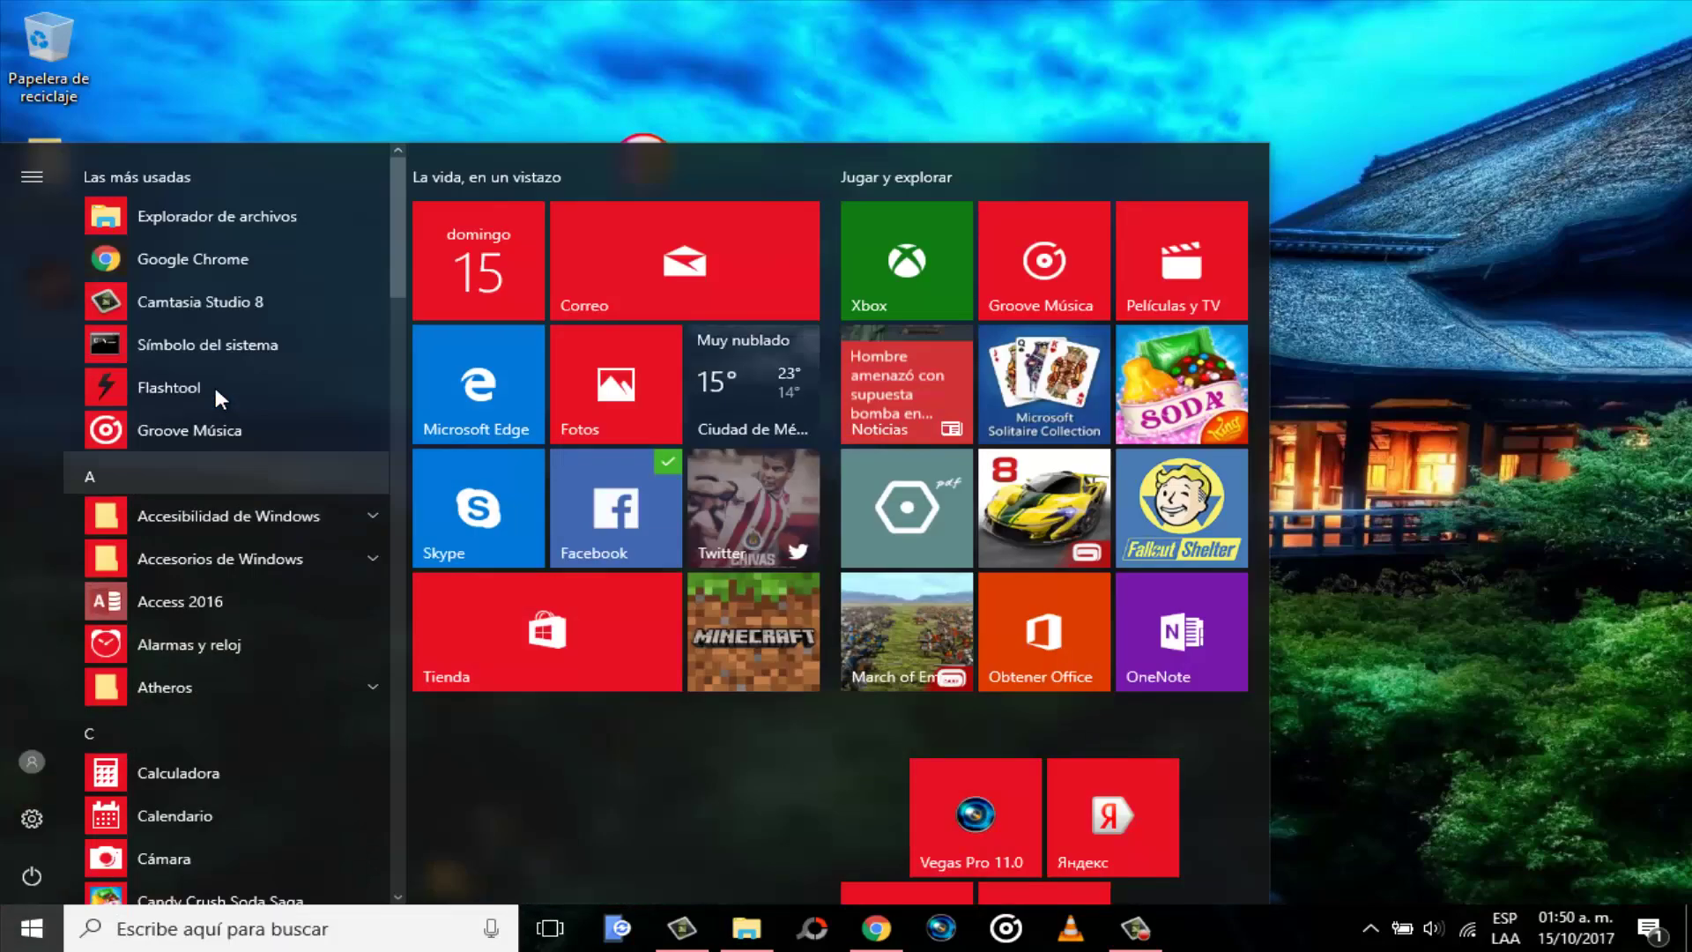
click(215, 386)
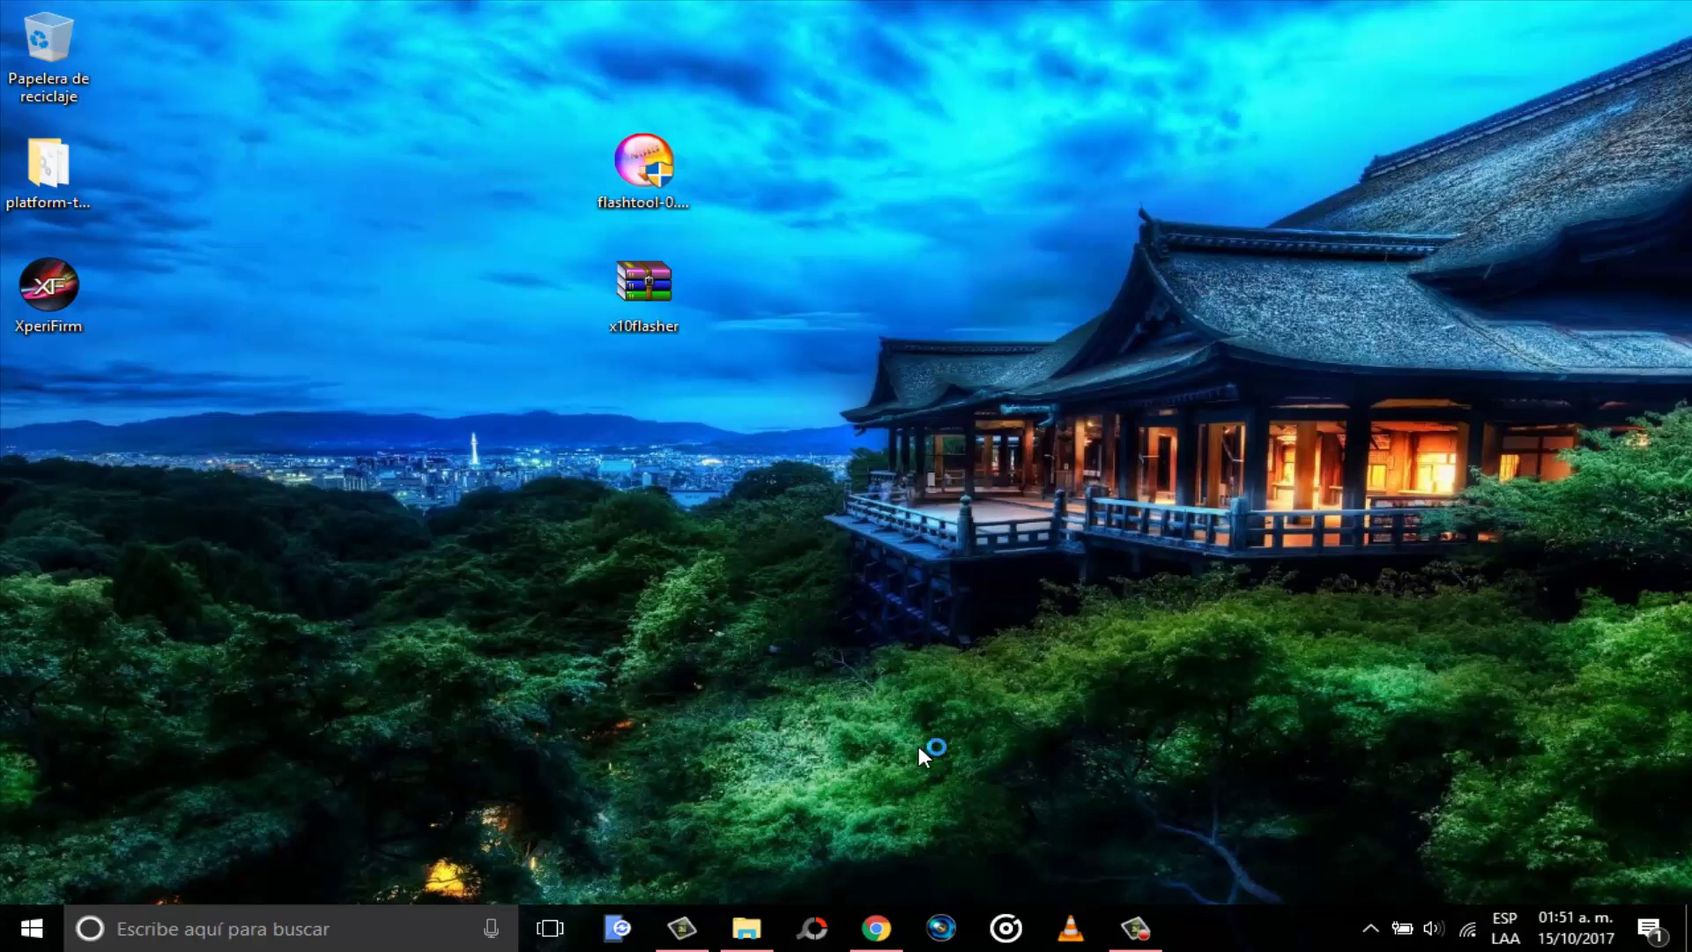
click(1135, 928)
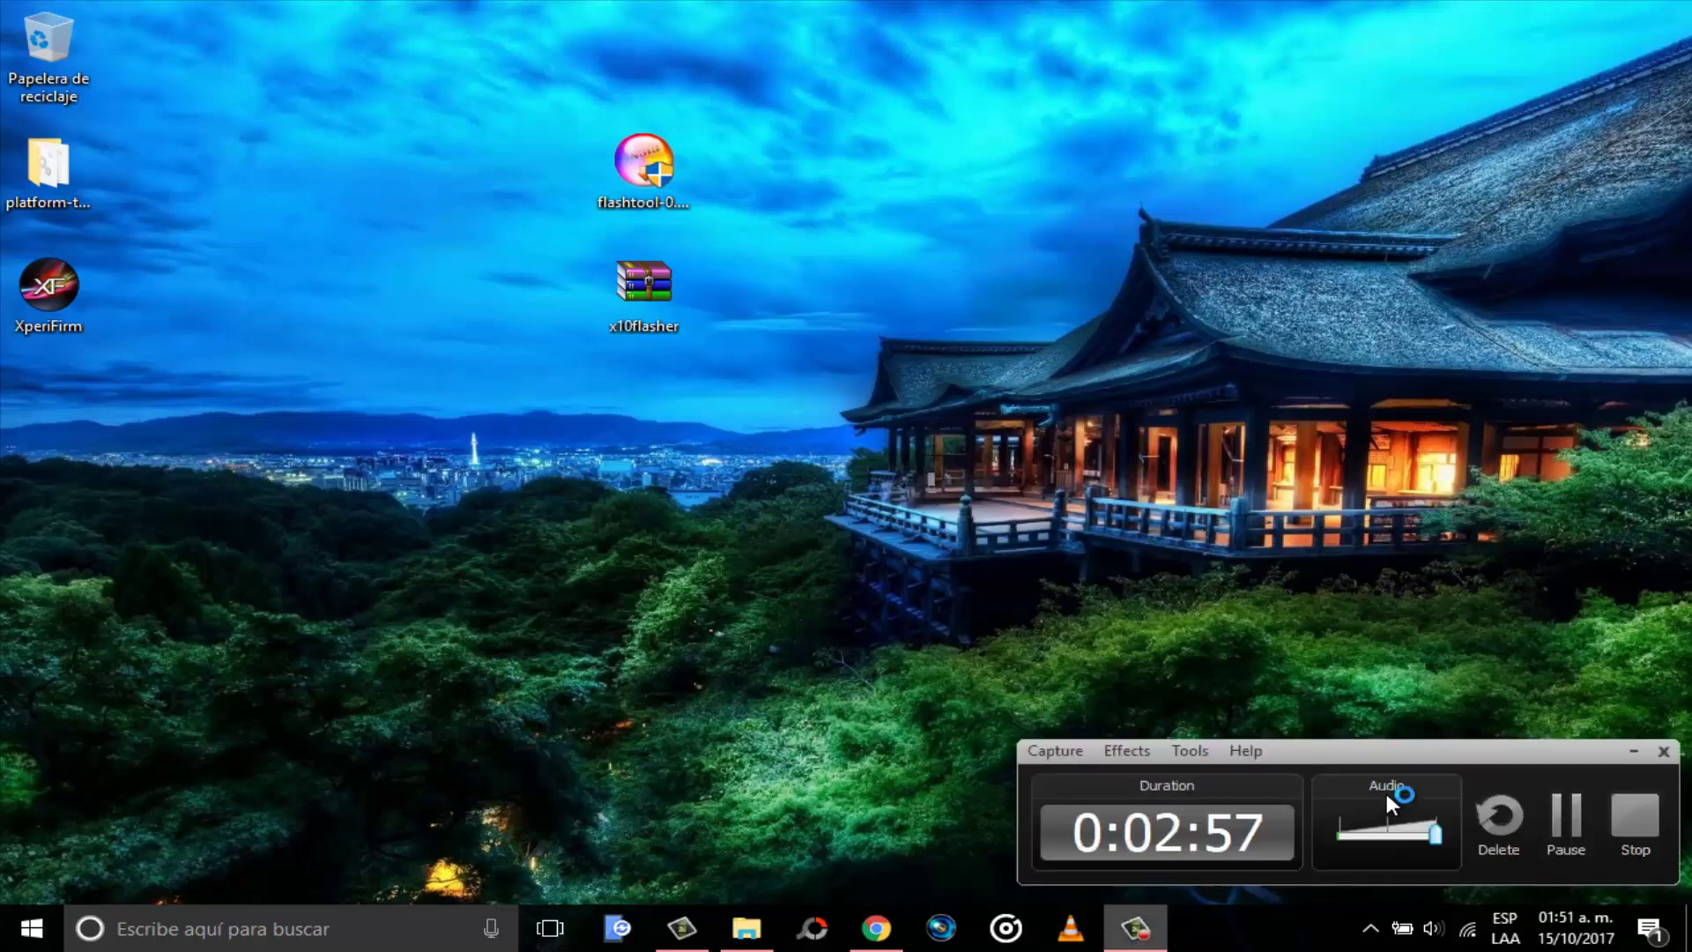
click(1575, 807)
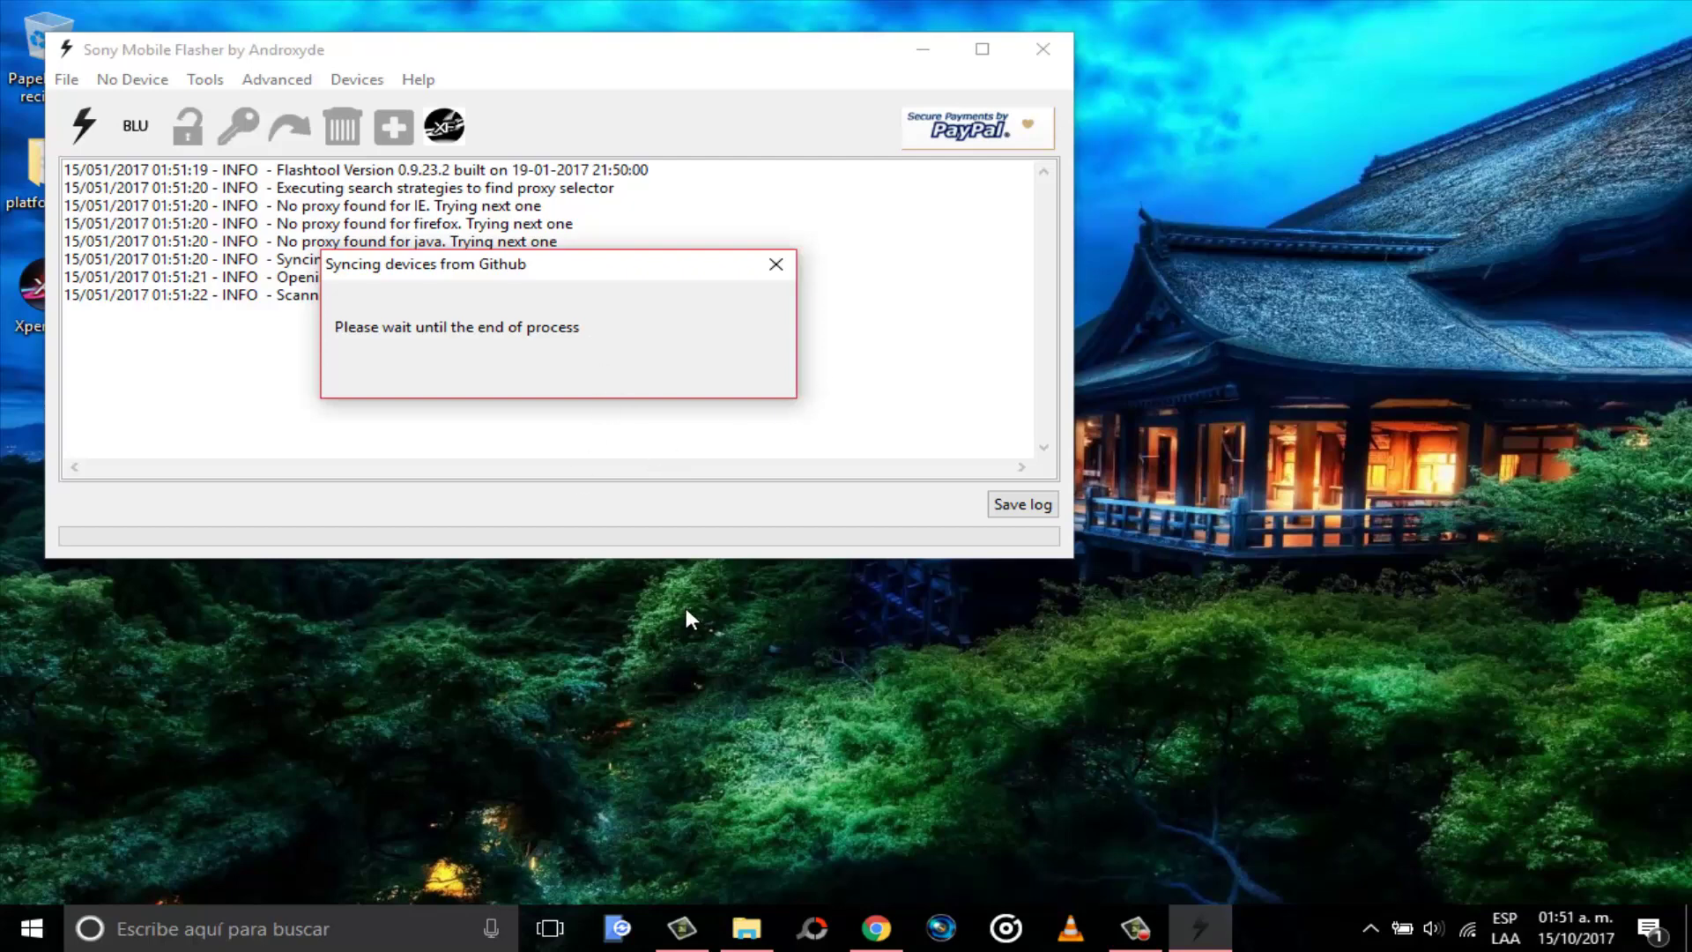
click(1136, 927)
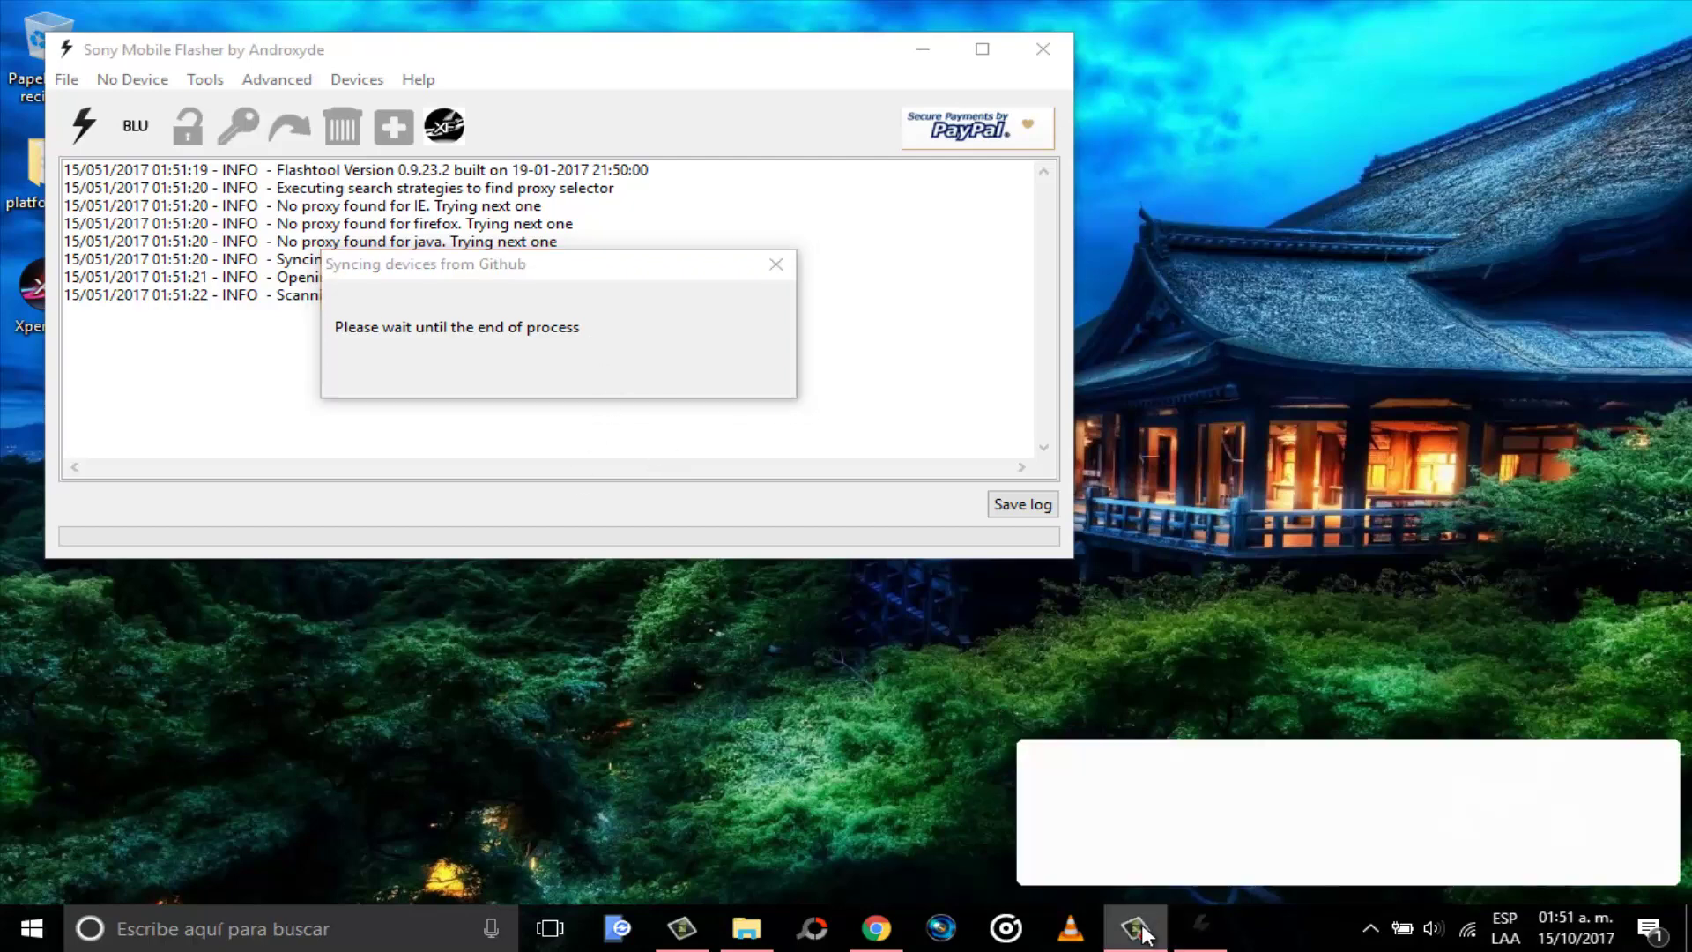
click(1556, 824)
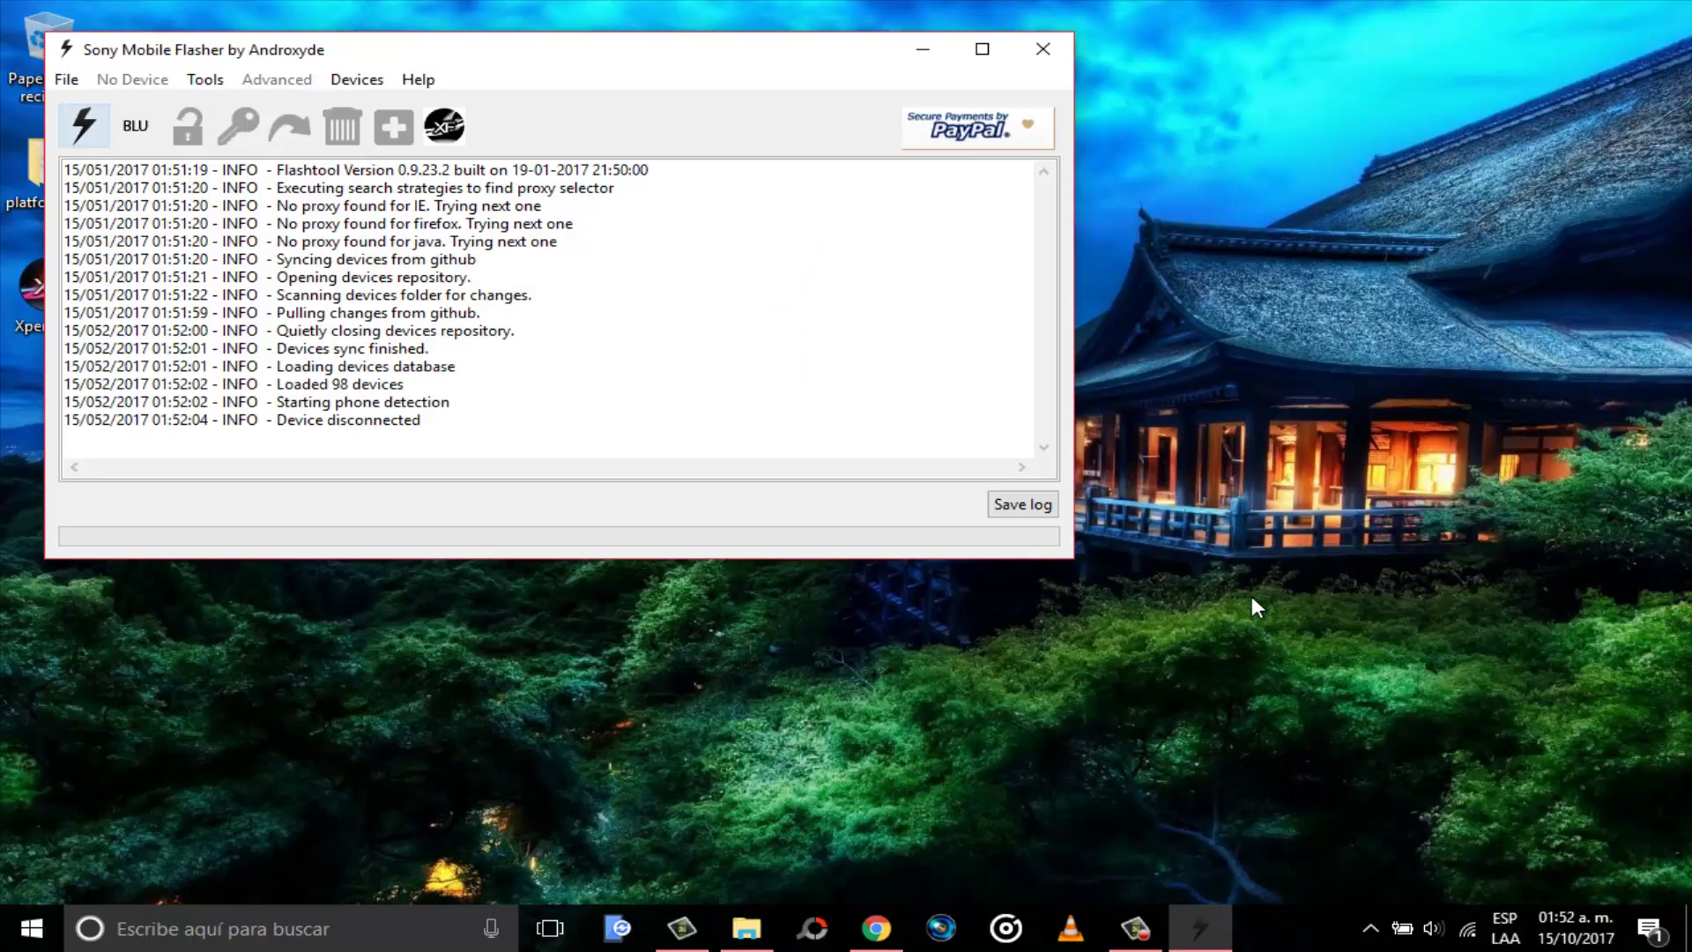
Switch to File Explorer and open the devices folder inside .flashTool in the user's profile folder.
click(748, 925)
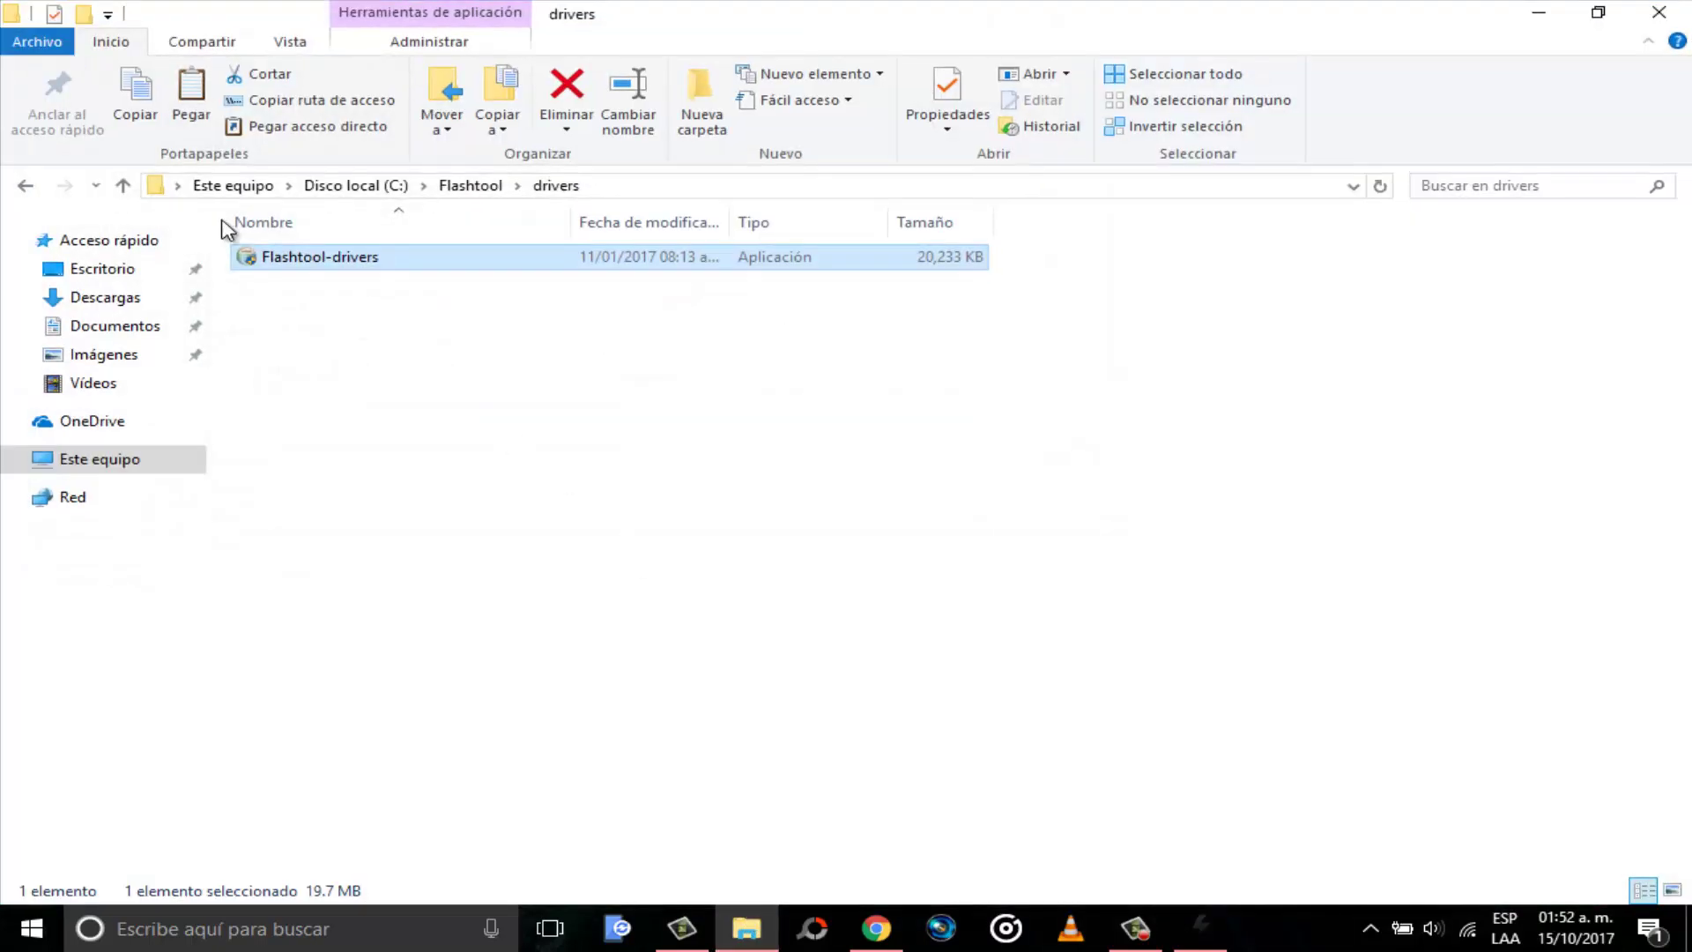
click(178, 192)
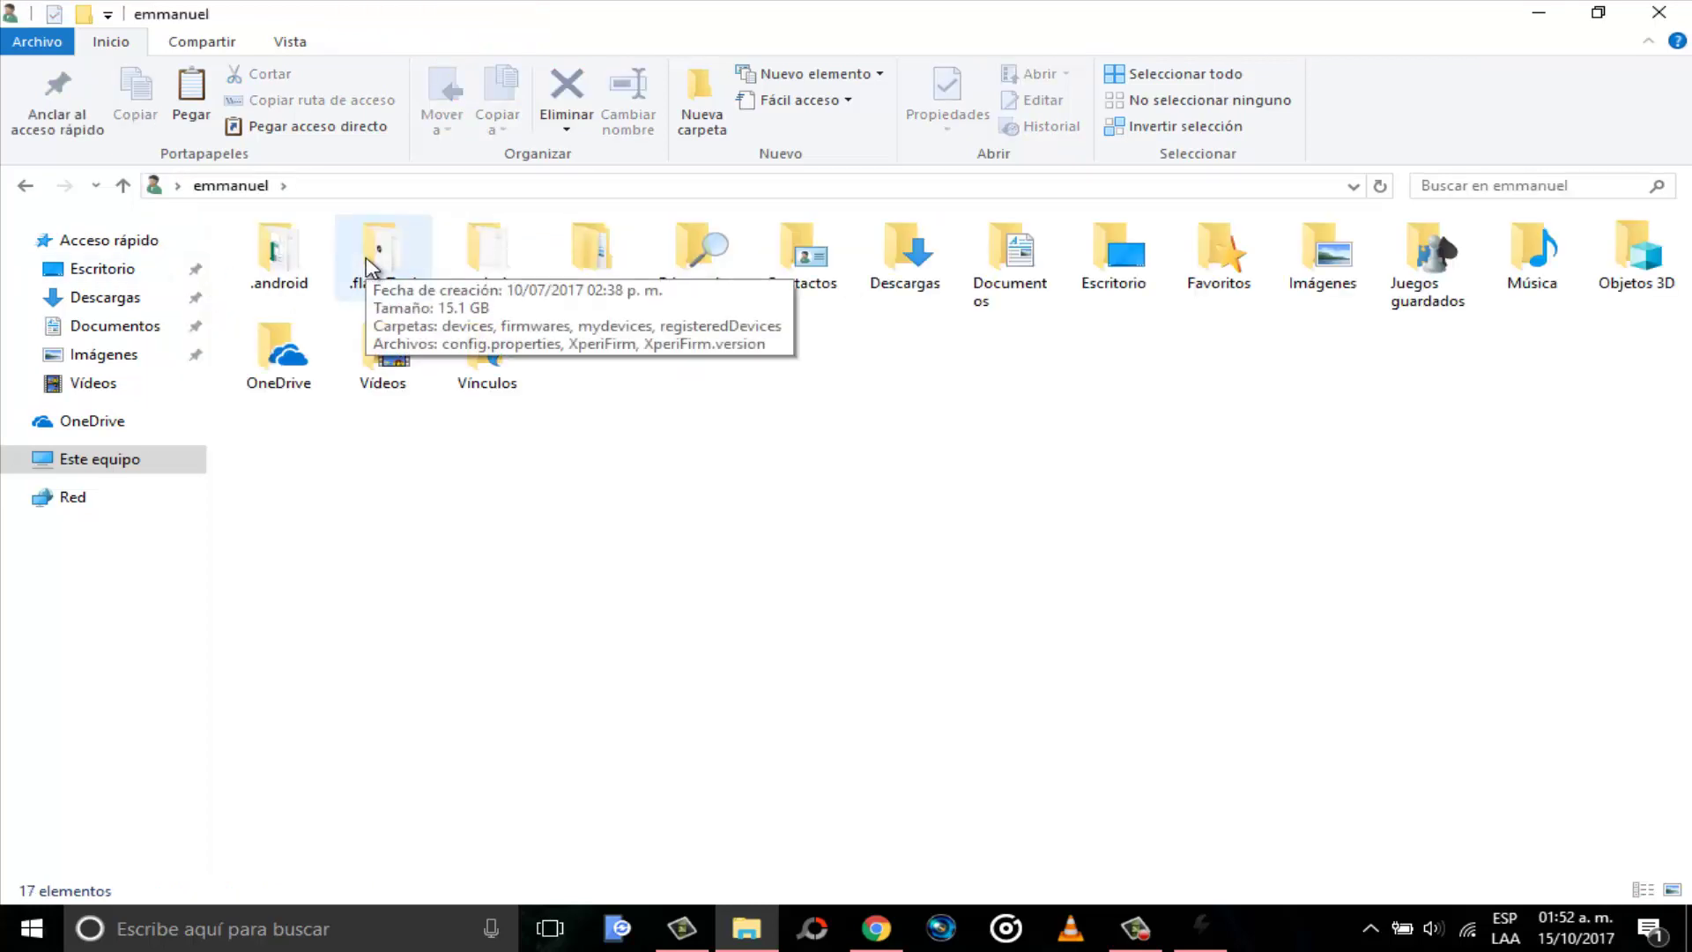
double_click(370, 265)
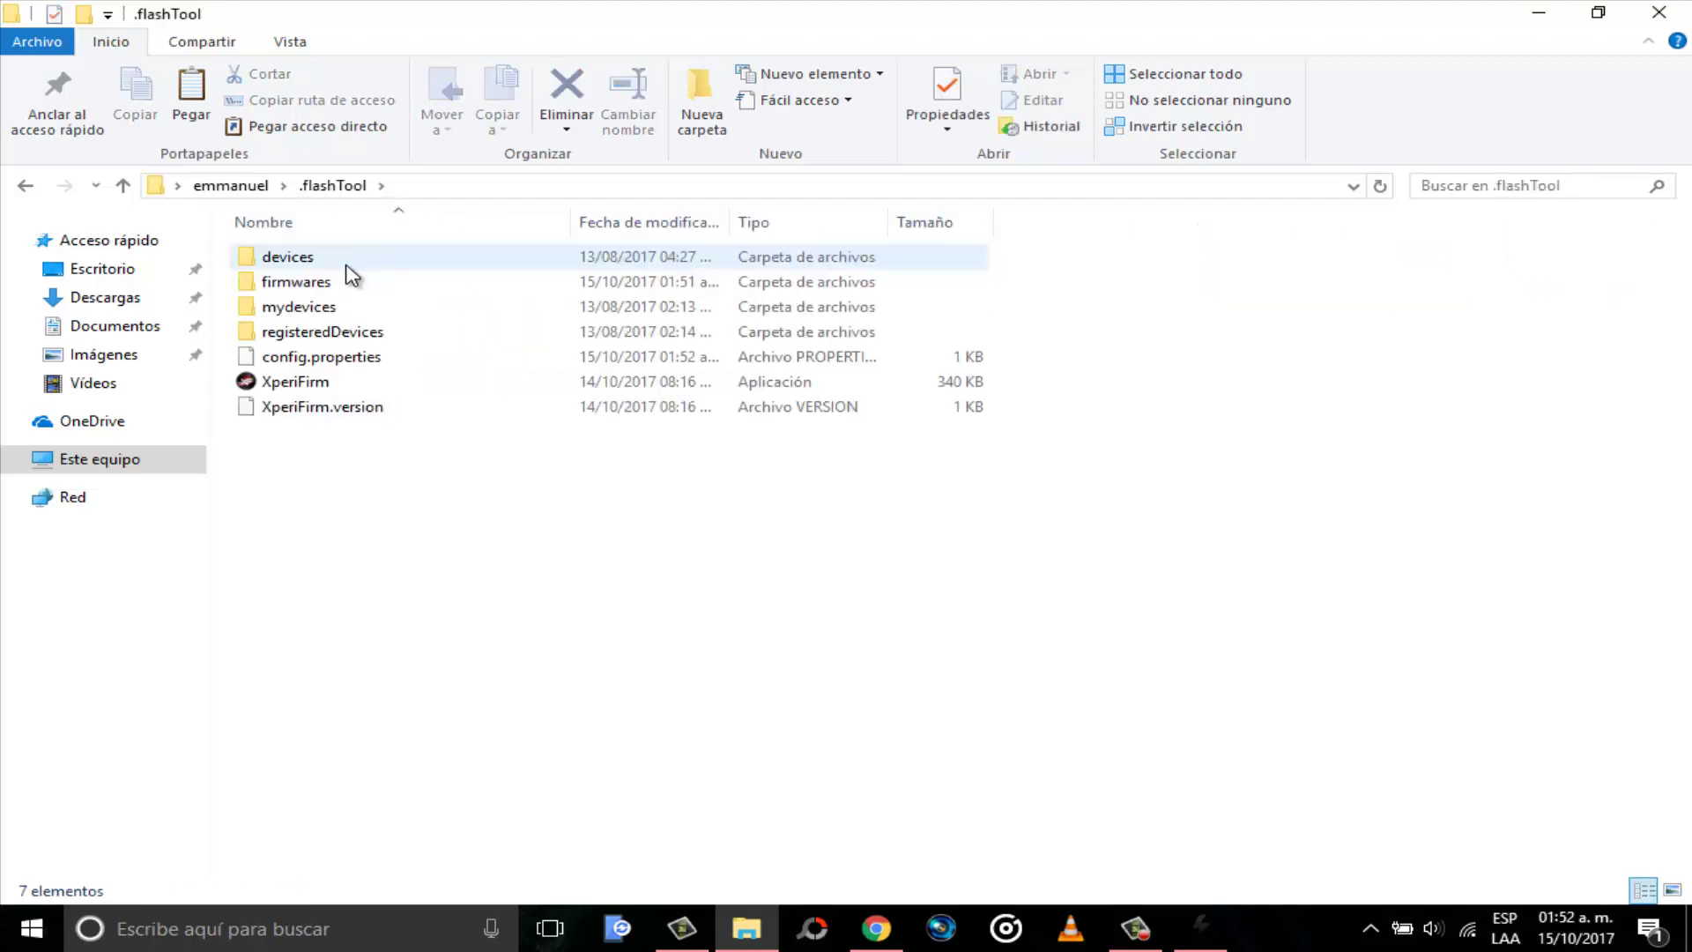
double_click(351, 273)
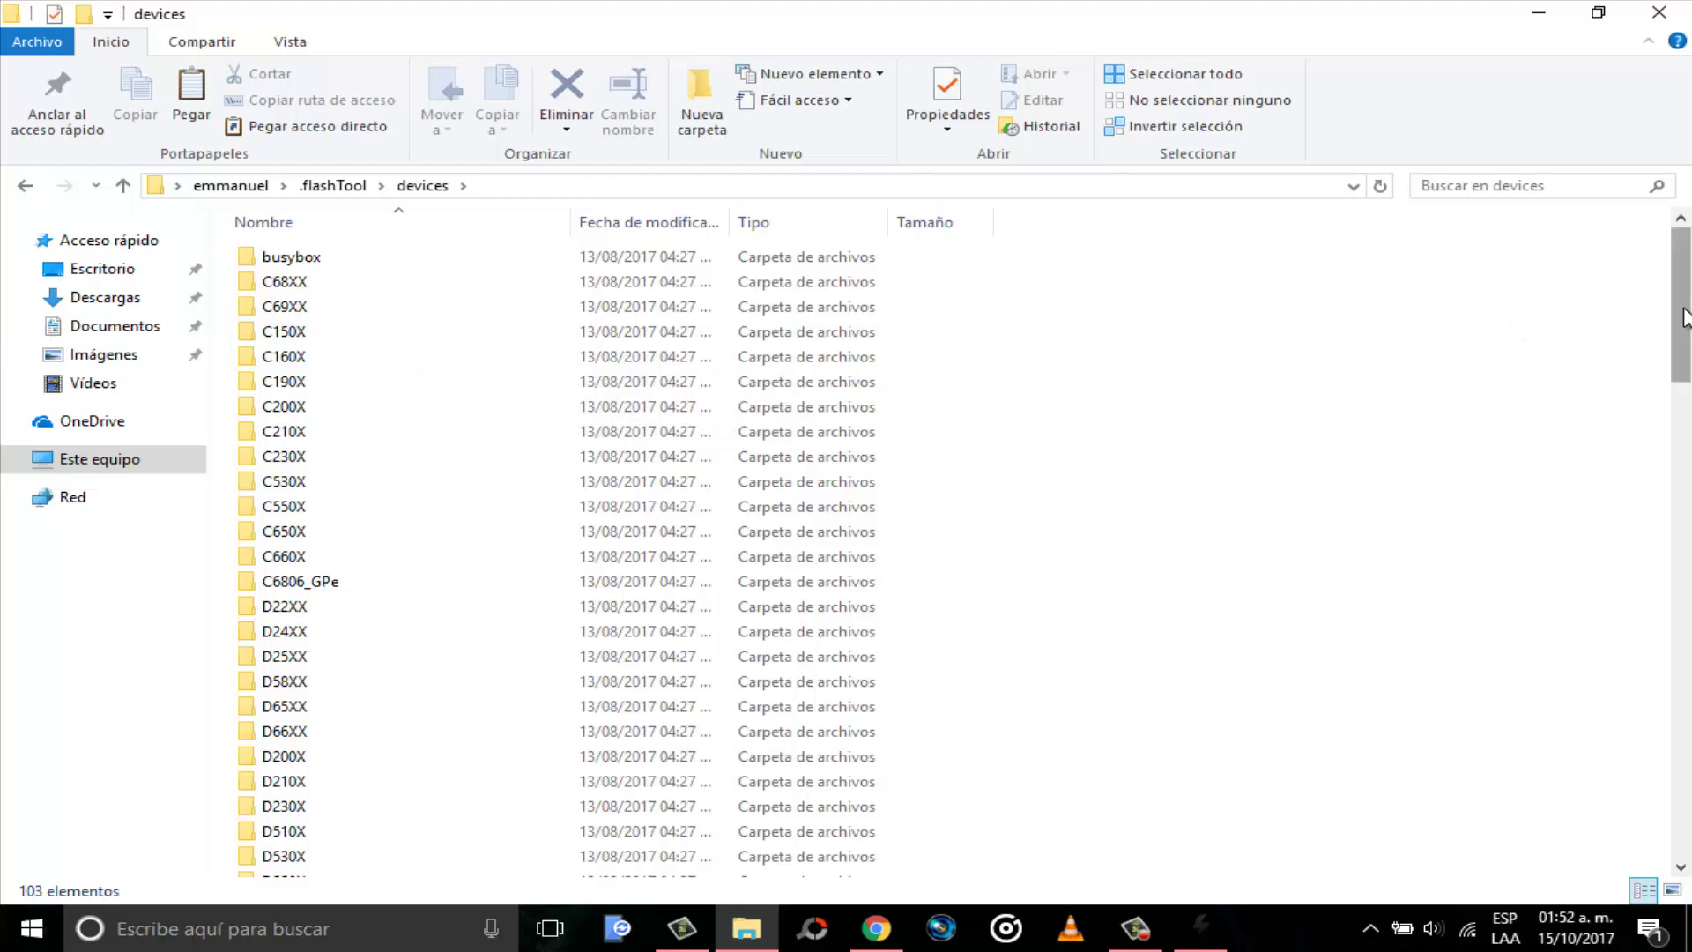
Open the F32XX device folder and check its 36.1 and 36.0 FSC files.
drag(1685, 325, 1682, 459)
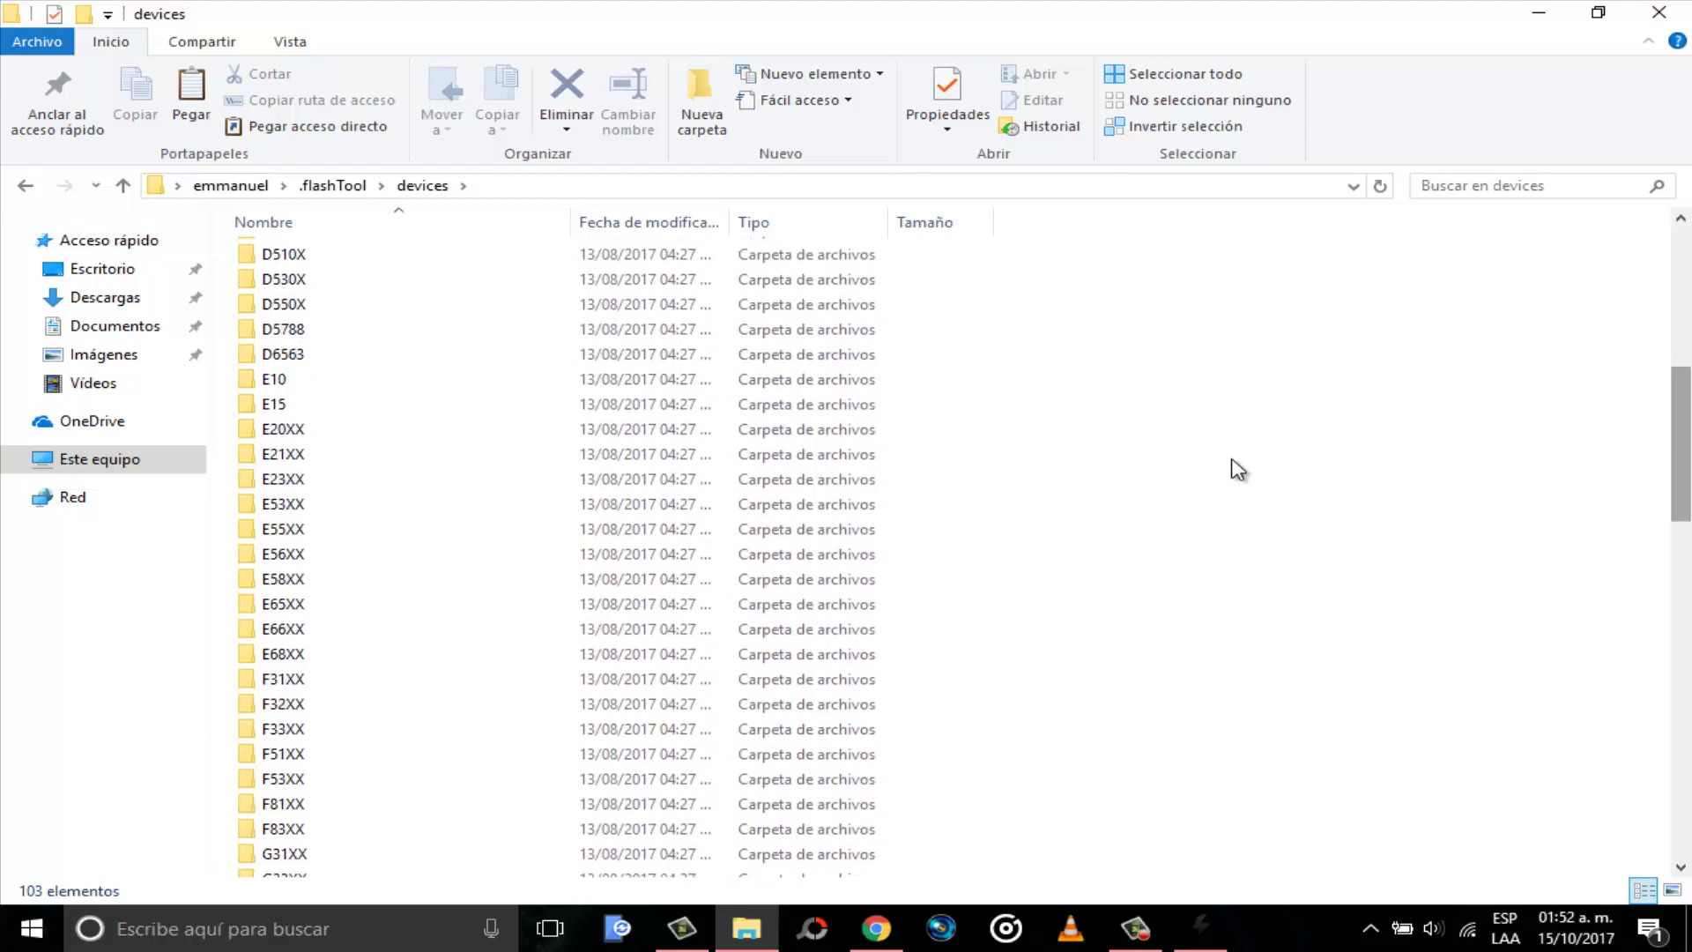
click(400, 709)
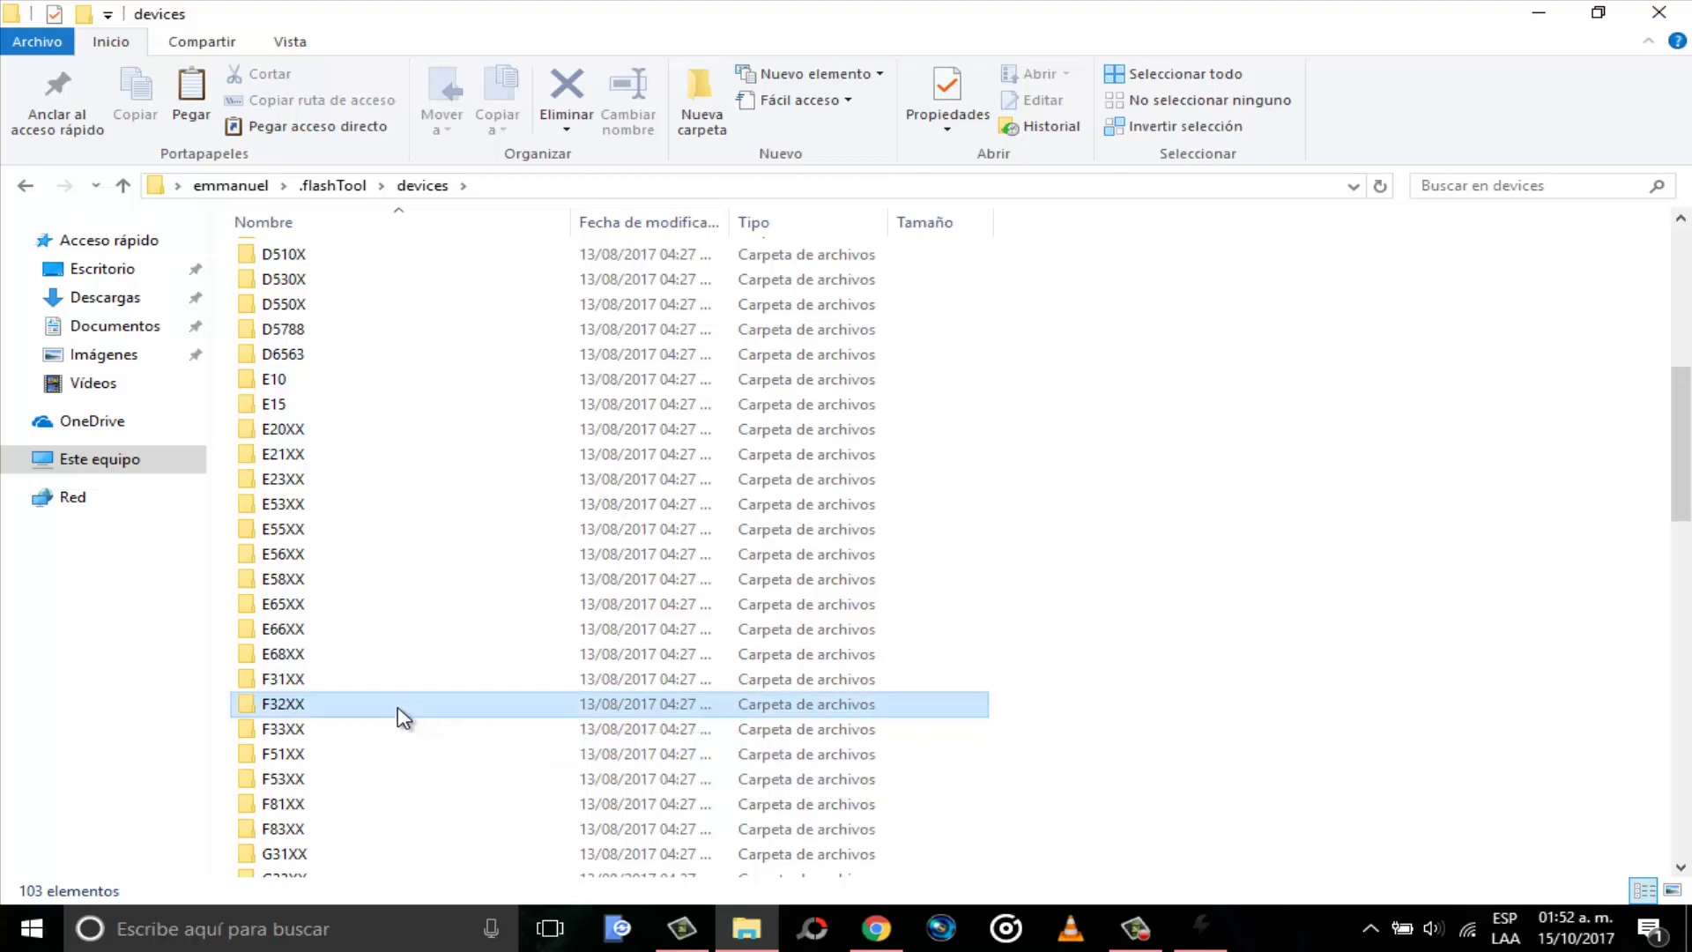
double_click(401, 709)
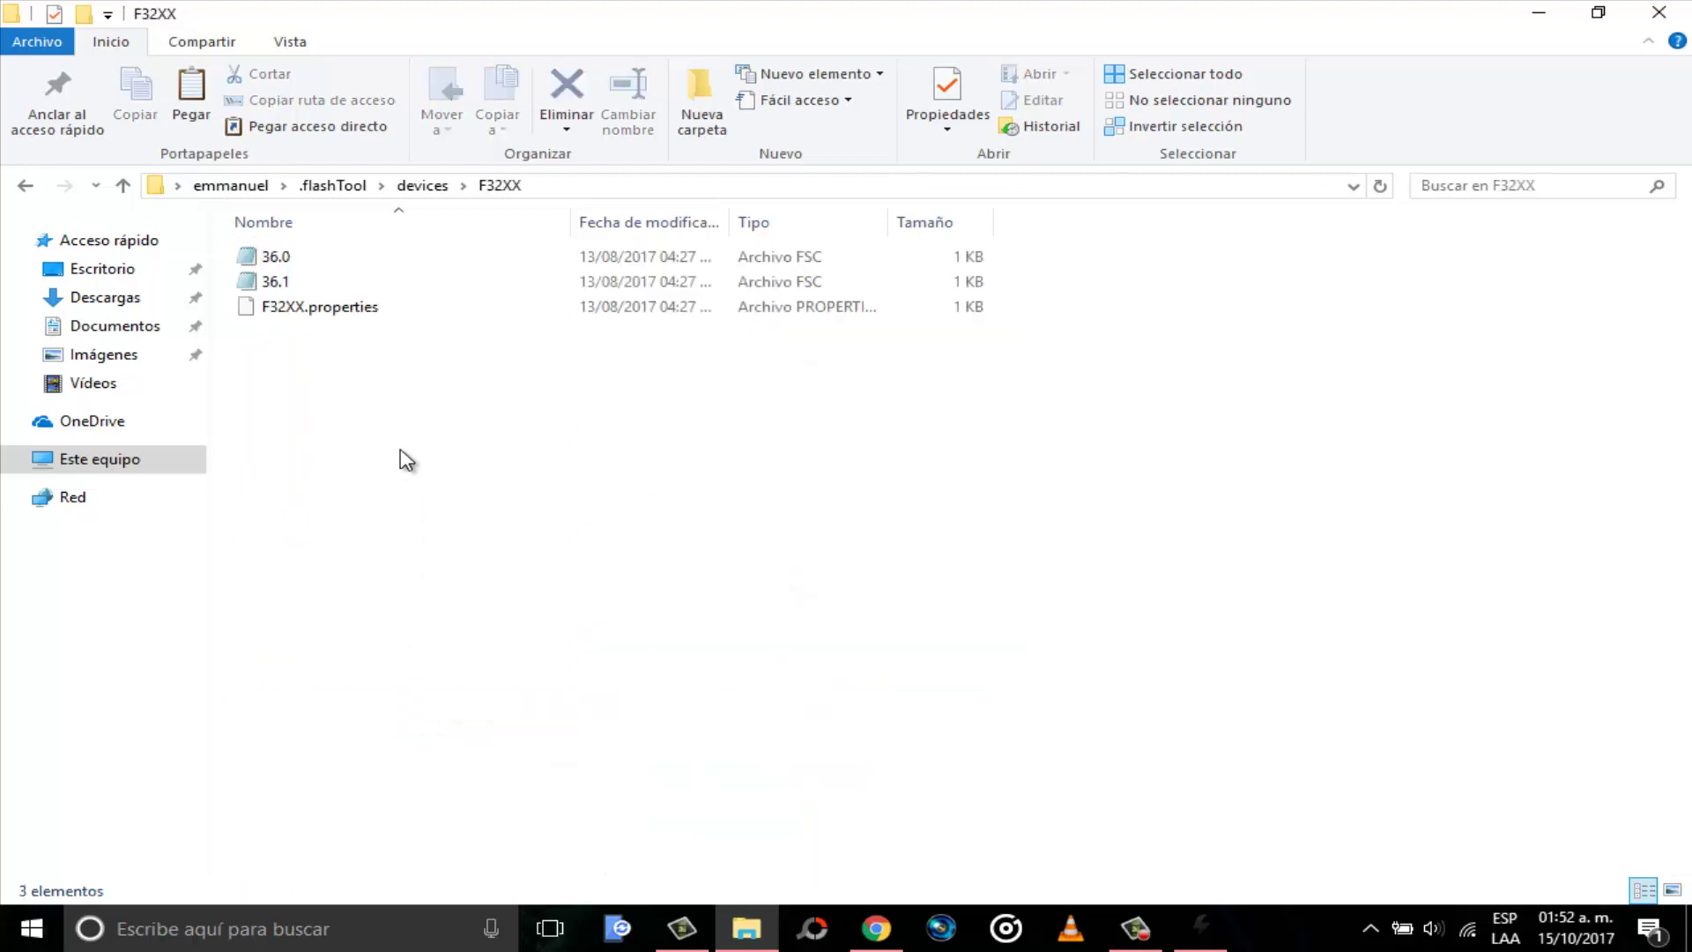
click(309, 282)
click(308, 260)
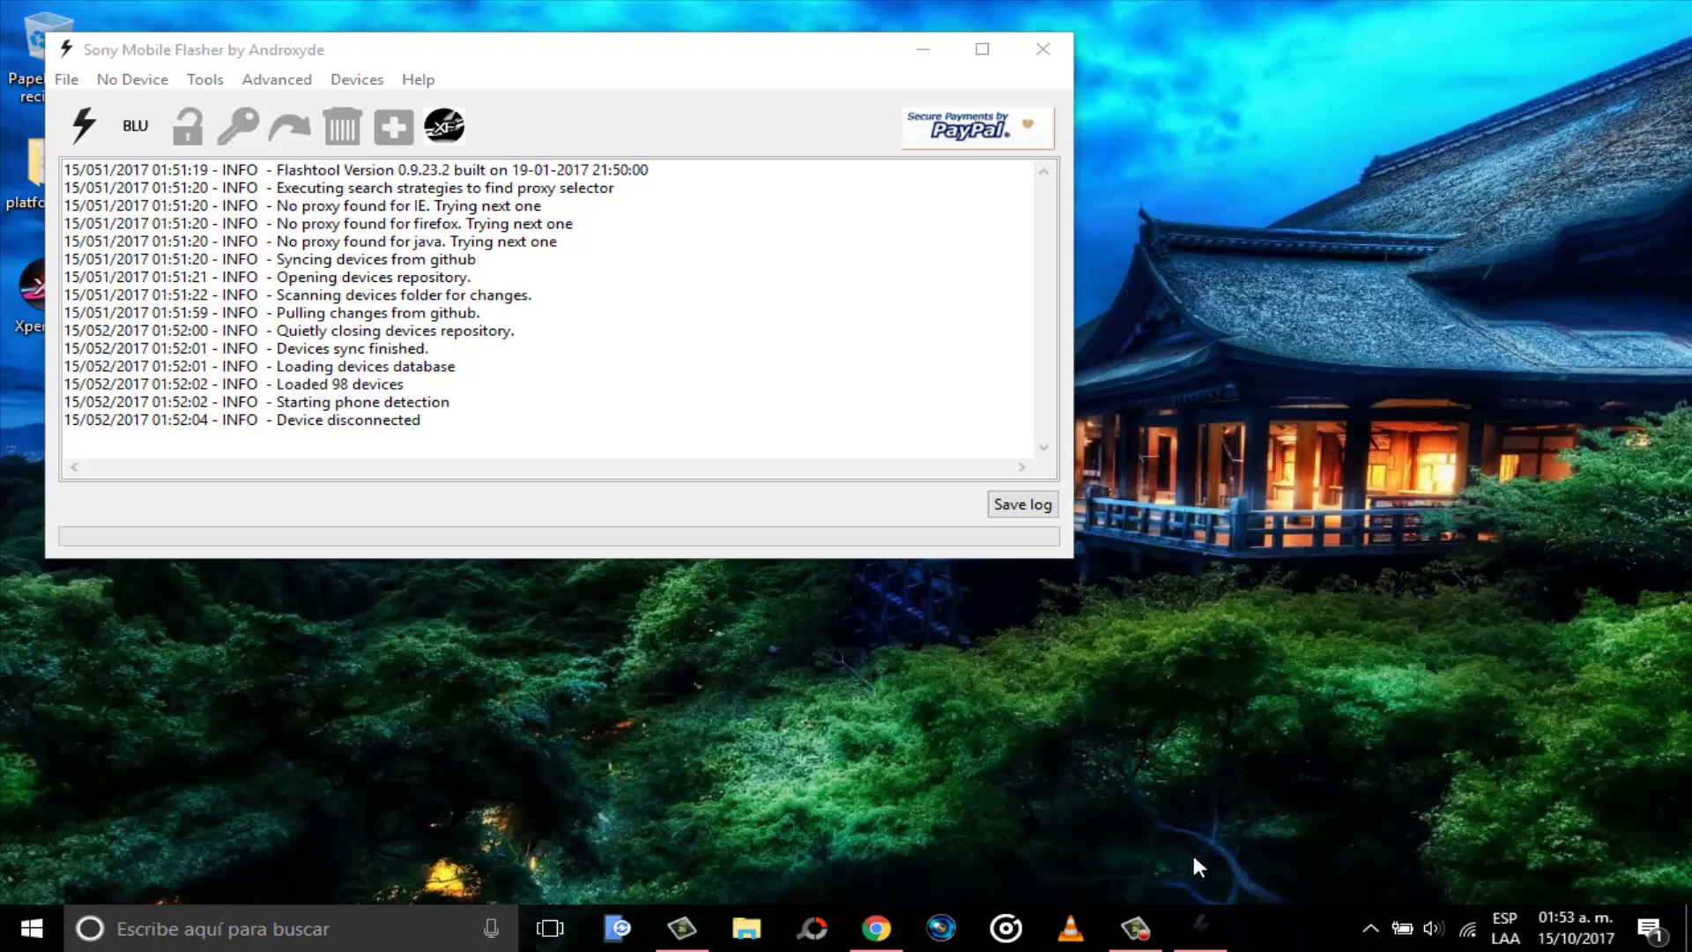
click(1154, 923)
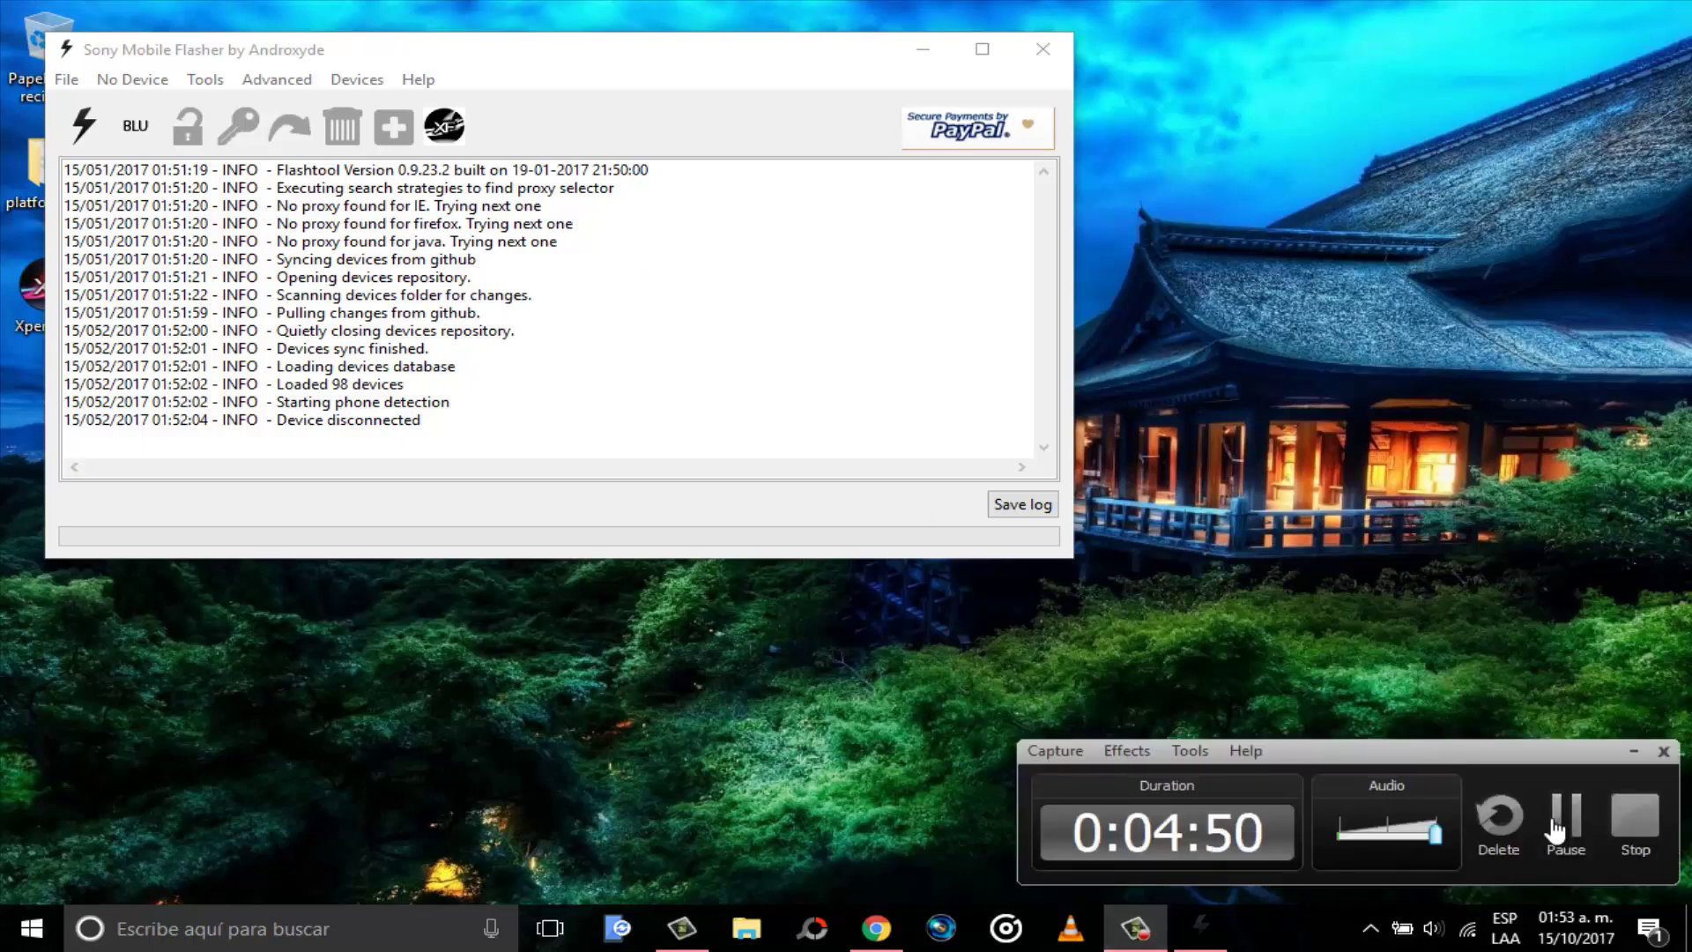